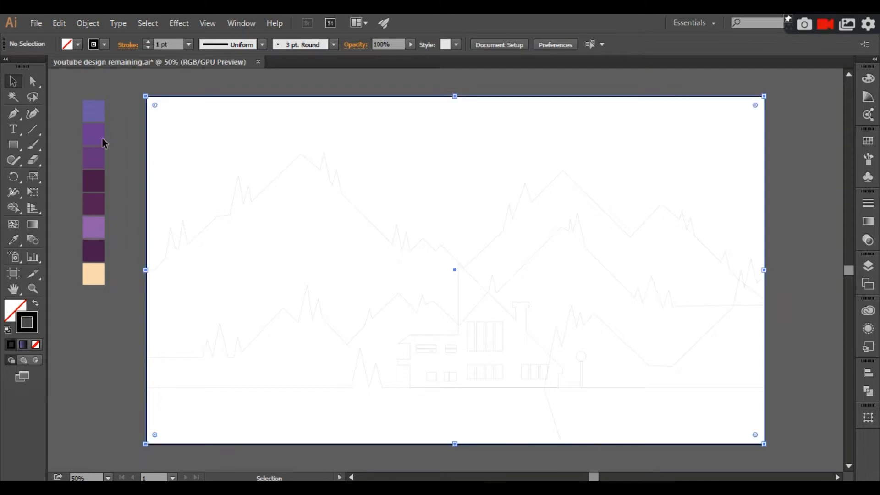
Fill the artboard-sized rectangle with the blue-violet colour sampled from the first palette swatch.
{"action": "left_click", "coordinate": [14, 239]}
{"action": "left_click", "coordinate": [97, 112]}
{"action": "left_click", "coordinate": [9, 83]}
{"action": "left_click", "coordinate": [126, 107]}
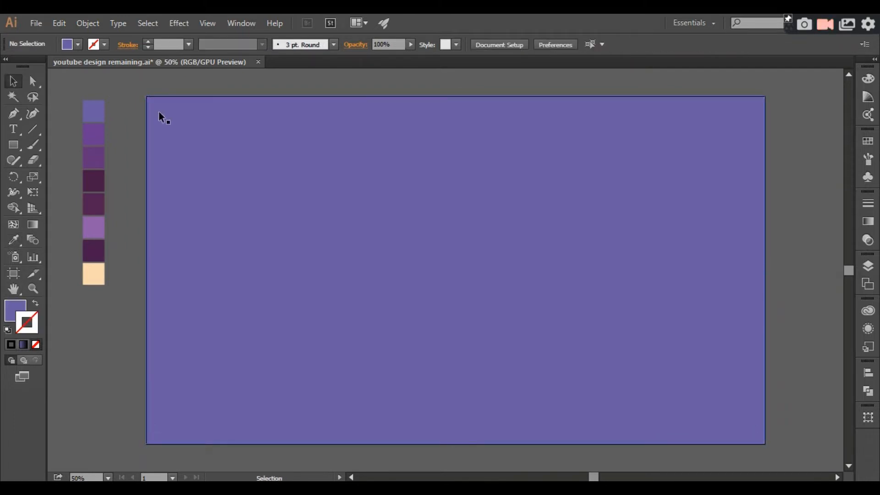
Swap the background rectangle's fill and stroke so it has no fill and a blue-violet stroke.
{"action": "left_click", "coordinate": [159, 111]}
{"action": "left_click", "coordinate": [35, 302]}
{"action": "left_click", "coordinate": [76, 307]}
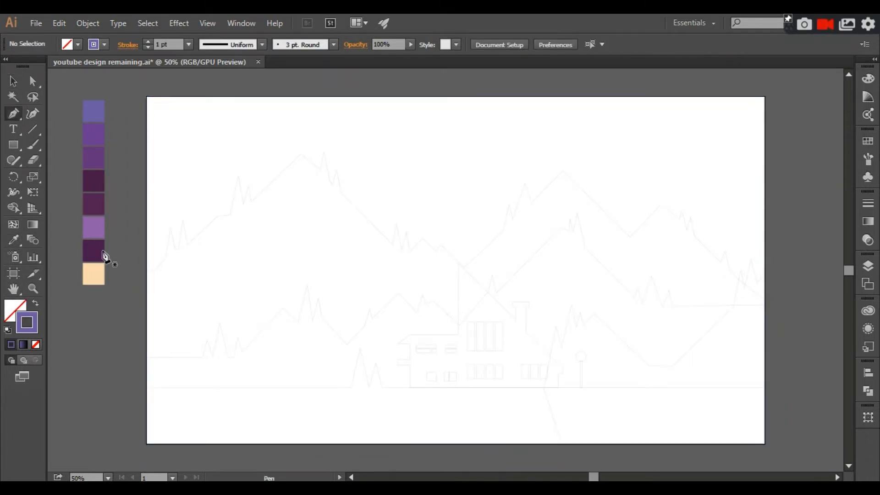
Start tracing the back mountain ridge with the Pen tool, from the artboard's left edge through the first two trees.
{"action": "left_click", "coordinate": [146, 270]}
{"action": "left_click", "coordinate": [154, 270]}
{"action": "left_click", "coordinate": [165, 258]}
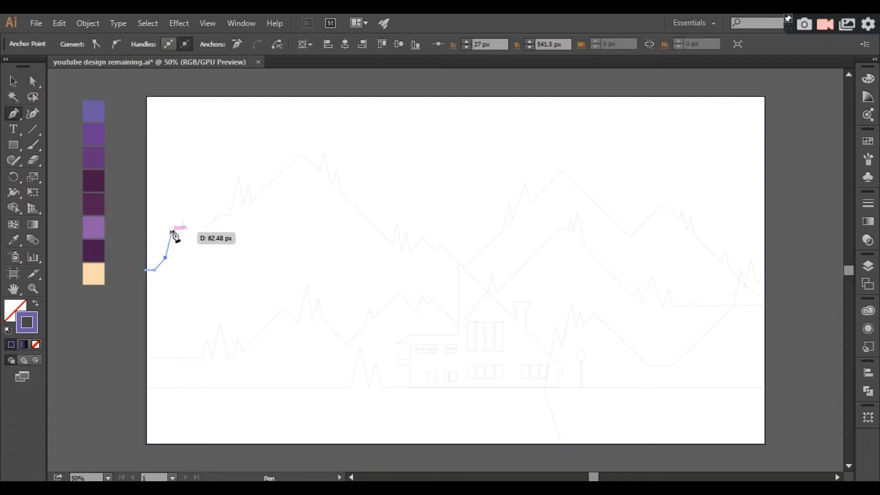
{"action": "left_click", "coordinate": [171, 227]}
{"action": "left_click", "coordinate": [175, 249]}
{"action": "left_click", "coordinate": [183, 210]}
{"action": "left_click", "coordinate": [187, 245]}
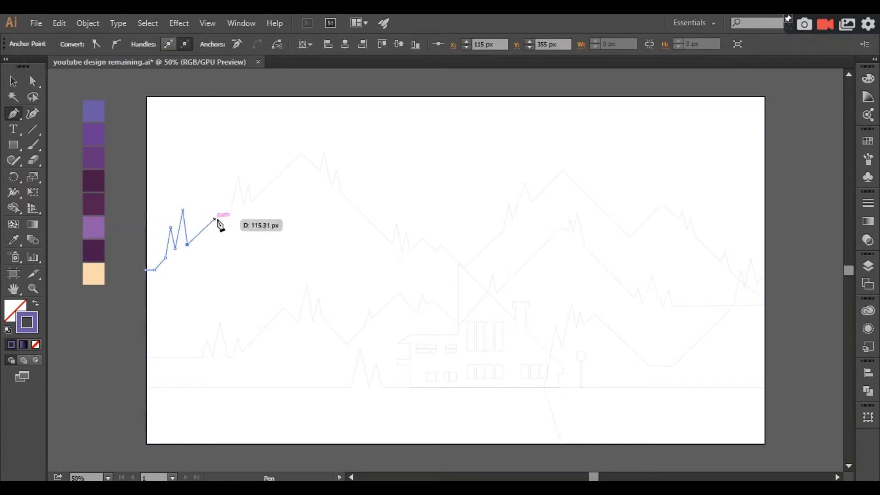
Continue the back ridge path up the slope, around the next pair of trees, to the left mountain's summit.
{"action": "left_click", "coordinate": [230, 214]}
{"action": "left_click", "coordinate": [237, 175]}
{"action": "left_click", "coordinate": [244, 207]}
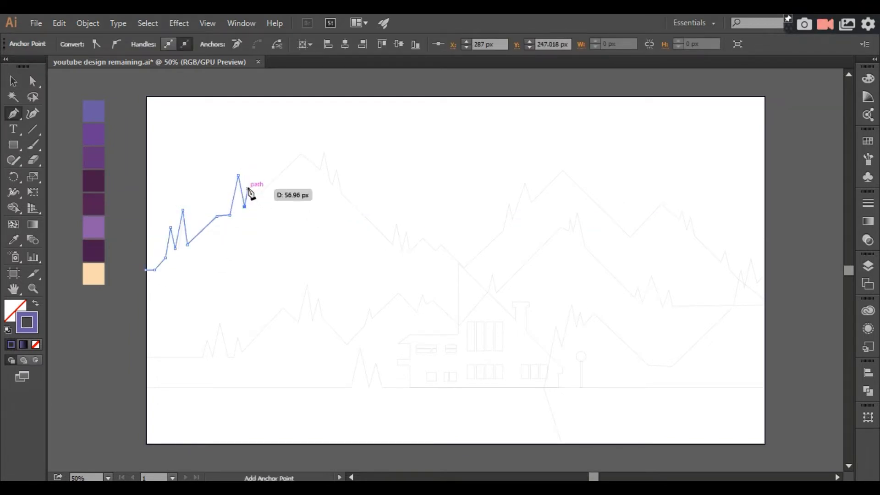
{"action": "left_click", "coordinate": [248, 185]}
{"action": "left_click", "coordinate": [252, 201]}
{"action": "left_click", "coordinate": [301, 154]}
Trace the trees just right of the left mountain's summit on the back ridge path.
{"action": "left_click", "coordinate": [320, 170]}
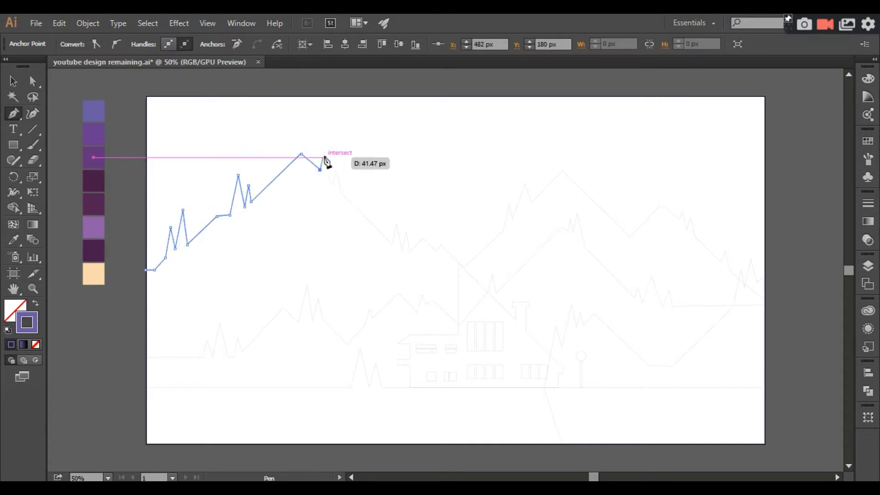
{"action": "left_click", "coordinate": [323, 151]}
{"action": "left_click", "coordinate": [329, 182]}
{"action": "left_click", "coordinate": [331, 185]}
{"action": "left_click", "coordinate": [338, 168]}
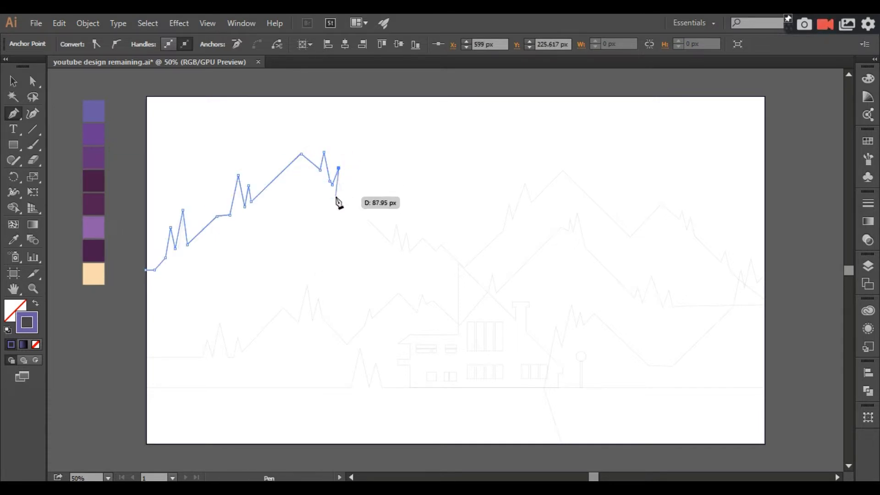
Continue the back ridge path down the left mountain's slope, around its two lower trees and small bumps, to the central valley.
{"action": "left_click", "coordinate": [392, 244]}
{"action": "left_click", "coordinate": [397, 224]}
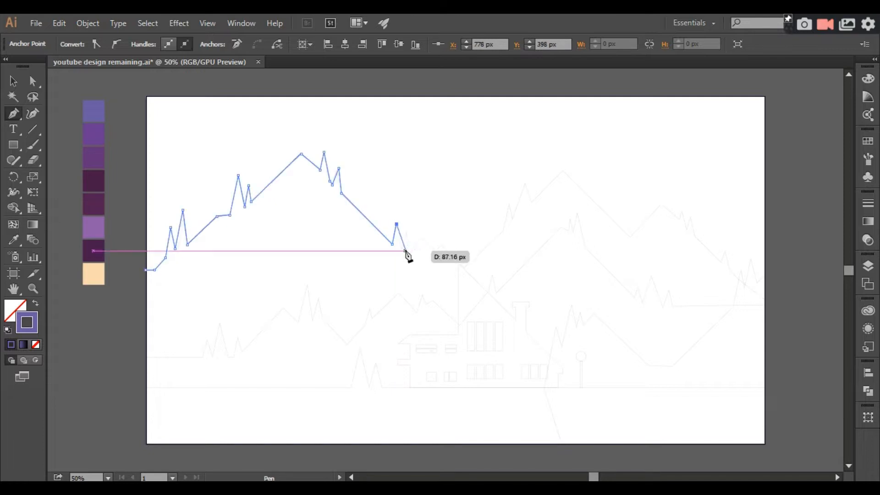
{"action": "left_click", "coordinate": [402, 250]}
{"action": "left_click", "coordinate": [406, 232]}
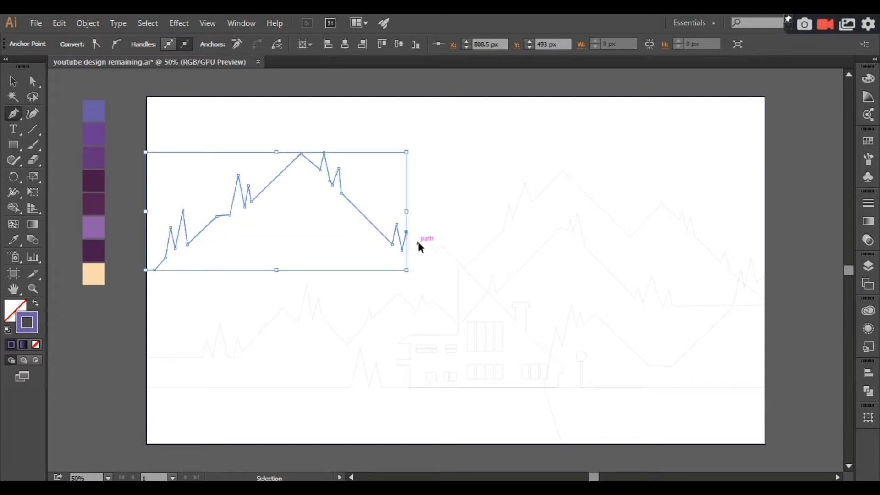
{"action": "key", "text": "ctrl+plus"}
{"action": "left_click", "coordinate": [402, 238]}
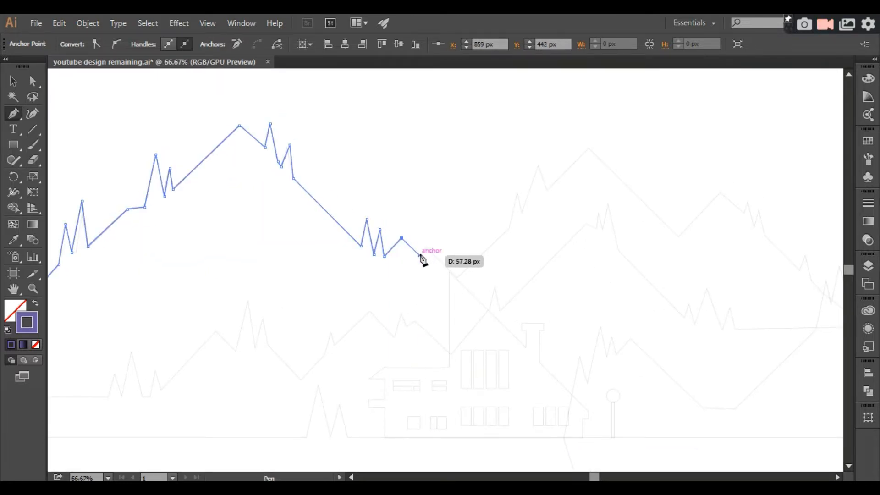
{"action": "left_click", "coordinate": [425, 248]}
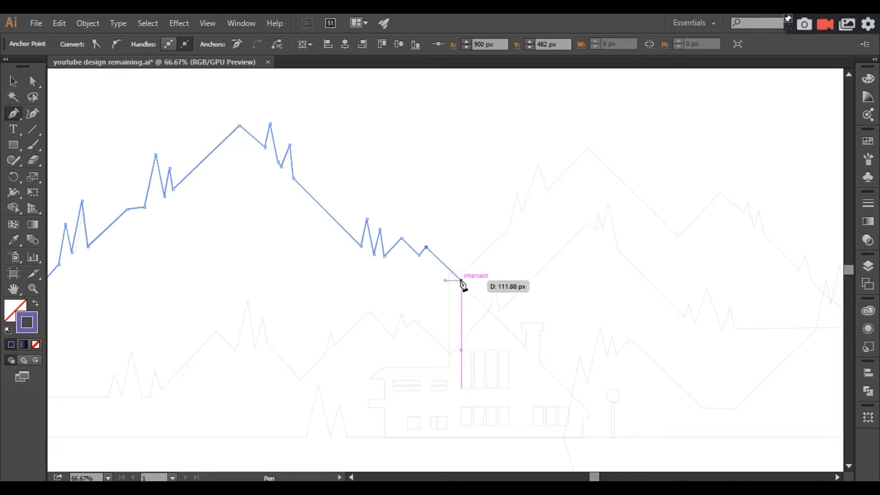
Trace the back ridge up the right mountain's slope, around its two trees, to the summit.
{"action": "left_click", "coordinate": [510, 224]}
{"action": "left_click", "coordinate": [518, 185]}
{"action": "left_click", "coordinate": [525, 213]}
{"action": "left_click", "coordinate": [543, 159]}
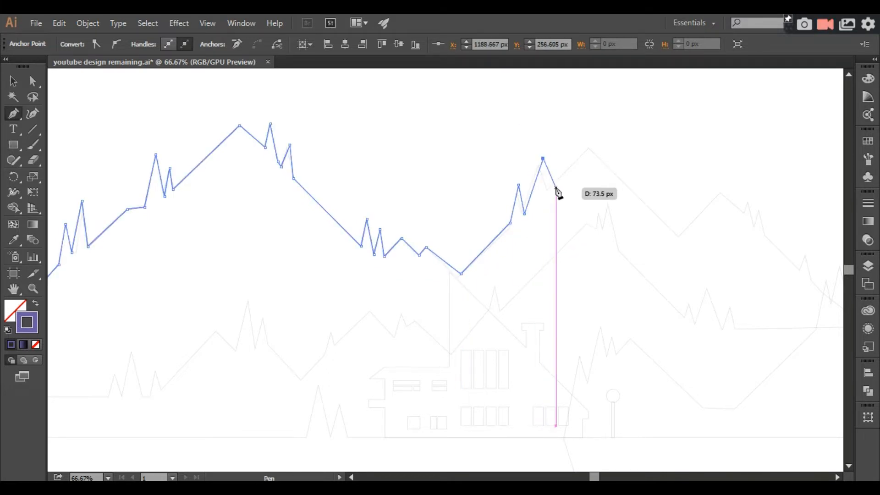
{"action": "key", "text": "ctrl+minus"}
{"action": "key", "text": "ctrl+minus"}
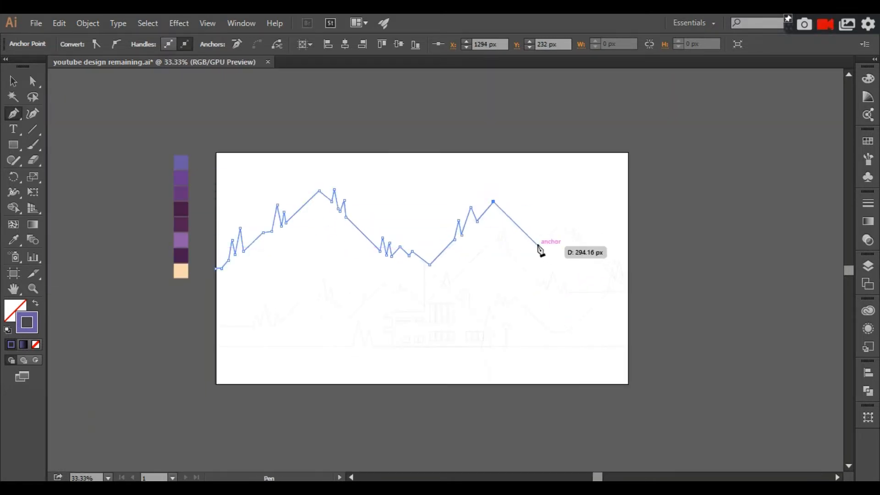
Extend the back ridge path down to the next valley, over the far-right peak, and along its two trees.
{"action": "left_click", "coordinate": [538, 246]}
{"action": "left_click", "coordinate": [559, 224]}
{"action": "left_click", "coordinate": [571, 235]}
{"action": "left_click", "coordinate": [576, 224]}
{"action": "left_click", "coordinate": [580, 239]}
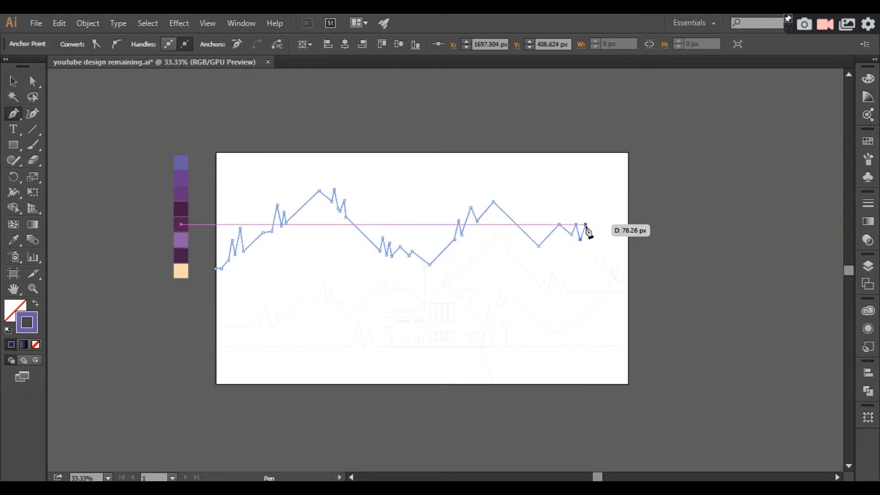
{"action": "left_click", "coordinate": [585, 224]}
Finish the back ridge path past its last small tree to the artboard's right edge and deselect it.
{"action": "left_click", "coordinate": [599, 263]}
{"action": "left_click", "coordinate": [601, 255]}
{"action": "key", "text": "ctrl+plus"}
{"action": "key", "text": "ctrl+plus"}
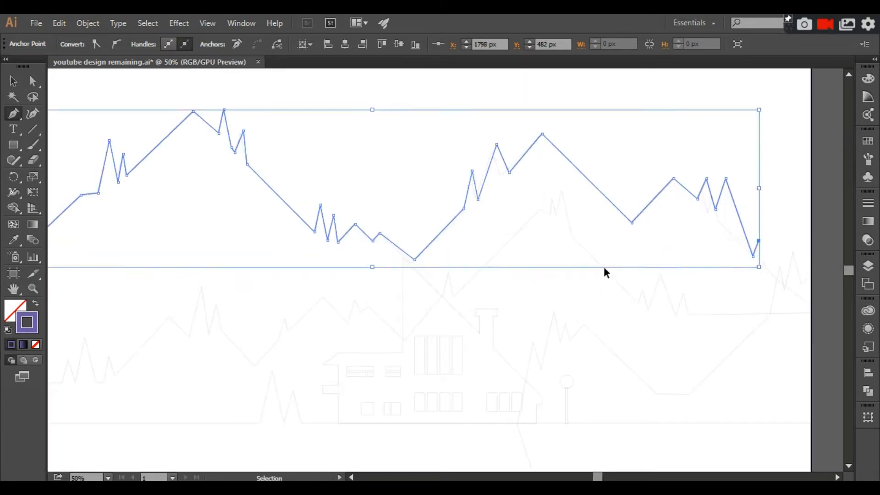
{"action": "left_click_drag", "start_coordinate": [604, 268], "coordinate": [525, 255]}
{"action": "left_click", "coordinate": [688, 255]}
{"action": "left_click", "coordinate": [761, 308]}
{"action": "key", "text": "v"}
{"action": "left_click", "coordinate": [774, 321]}
{"action": "key", "text": "ctrl+minus"}
{"action": "left_click_drag", "start_coordinate": [413, 321], "coordinate": [576, 266]}
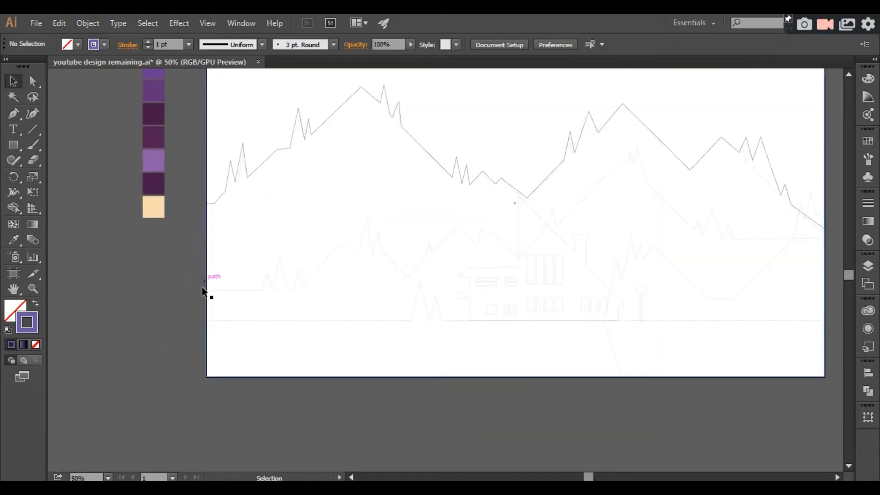
Start a new Pen path for the middle ridge, from just outside the artboard's left edge through the first three trees.
{"action": "key", "text": "p"}
{"action": "left_click_drag", "start_coordinate": [427, 211], "coordinate": [396, 221]}
{"action": "left_click", "coordinate": [166, 299]}
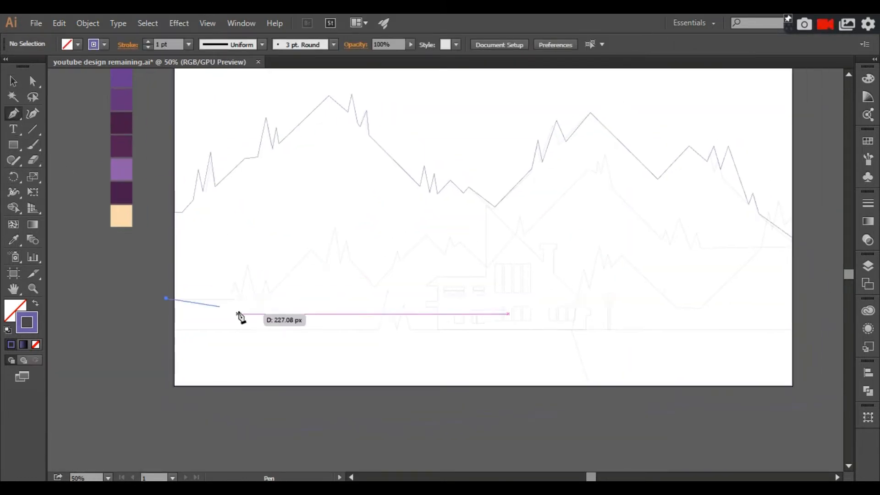
{"action": "left_click", "coordinate": [230, 298], "text": "shift"}
{"action": "left_click", "coordinate": [234, 282]}
{"action": "left_click", "coordinate": [240, 298]}
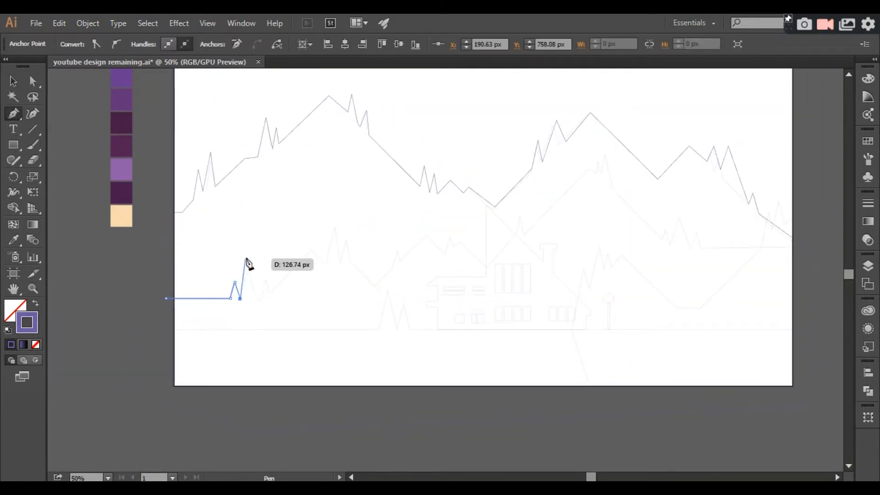
{"action": "left_click", "coordinate": [246, 265]}
{"action": "left_click", "coordinate": [261, 298]}
{"action": "left_click", "coordinate": [265, 281]}
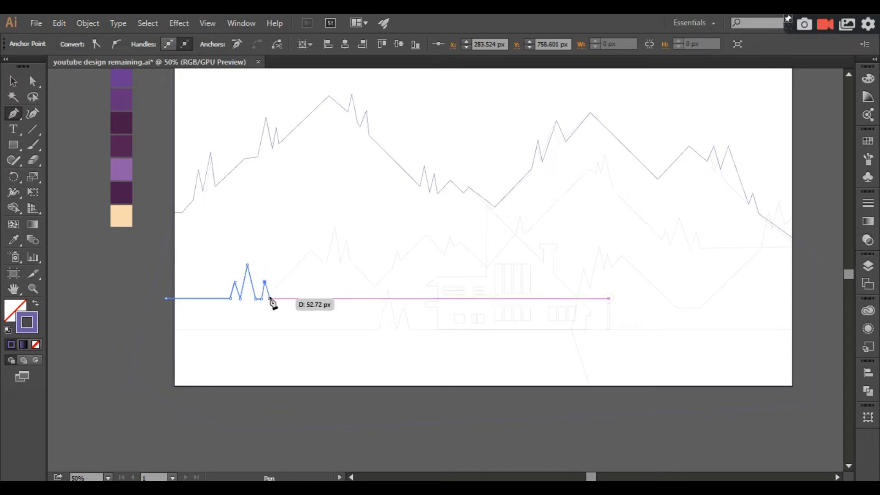
{"action": "left_click", "coordinate": [270, 293]}
Trace the middle ridge over its left peak and two tall trees, through the dip, and up the next slope.
{"action": "left_click", "coordinate": [325, 265]}
{"action": "left_click", "coordinate": [335, 227]}
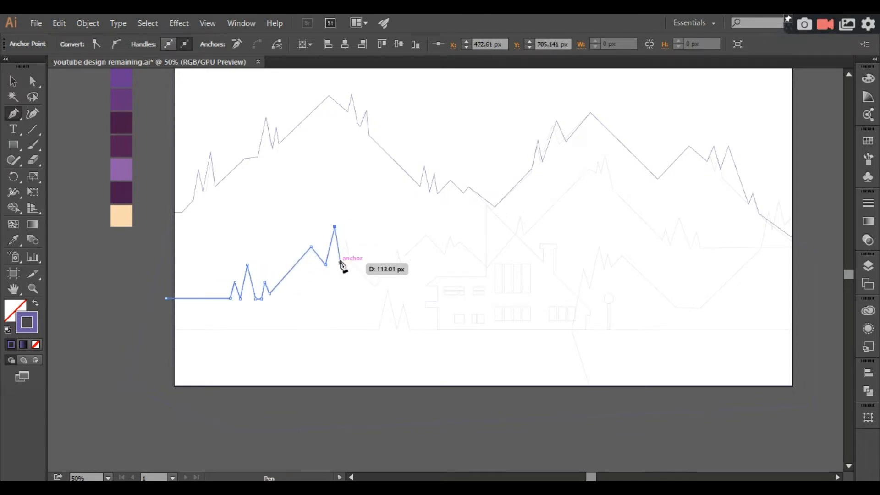
{"action": "left_click", "coordinate": [340, 267]}
{"action": "left_click", "coordinate": [348, 239]}
{"action": "left_click", "coordinate": [350, 260]}
{"action": "left_click", "coordinate": [375, 286]}
{"action": "left_click", "coordinate": [393, 266]}
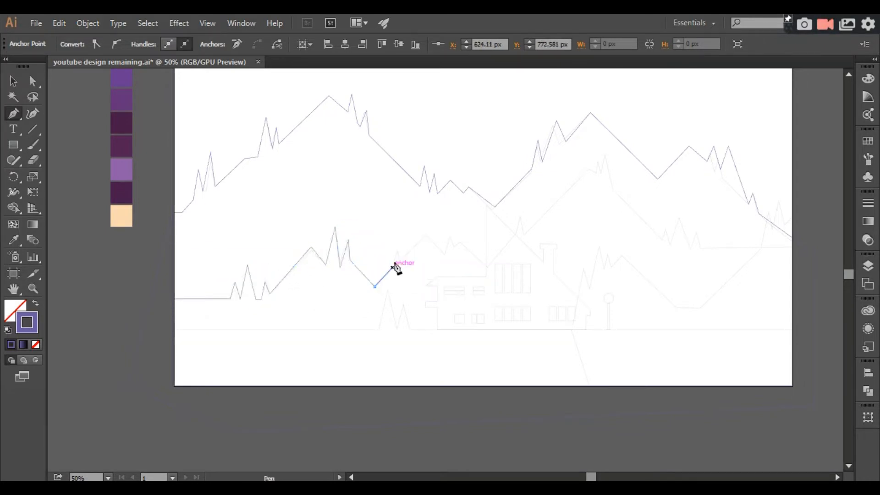
Continue the middle ridge path over the small central peak and its little trees, down to the house wall.
{"action": "left_click", "coordinate": [396, 251]}
{"action": "left_click", "coordinate": [400, 260]}
{"action": "left_click", "coordinate": [426, 235]}
{"action": "left_click", "coordinate": [445, 255]}
{"action": "left_click", "coordinate": [450, 238]}
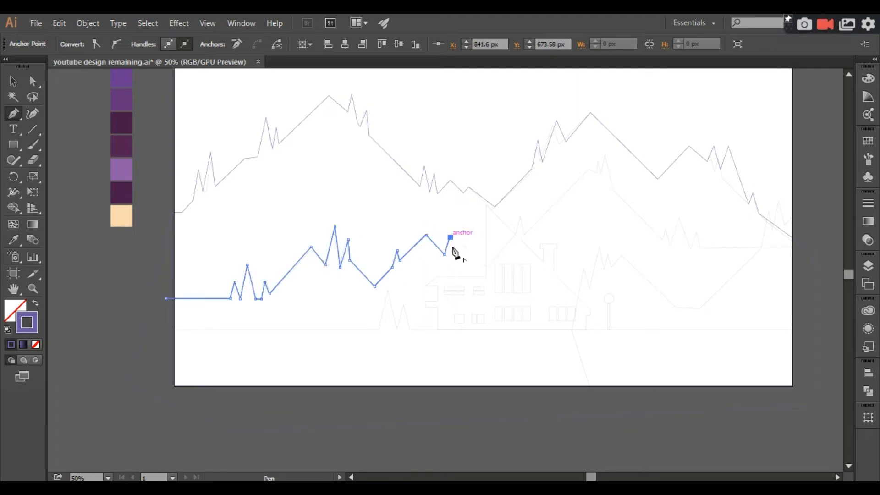
{"action": "left_click", "coordinate": [459, 241]}
{"action": "left_click", "coordinate": [485, 265]}
Trace the middle ridge past the tree above the house roof and around the right summit's trees.
{"action": "left_click", "coordinate": [515, 233]}
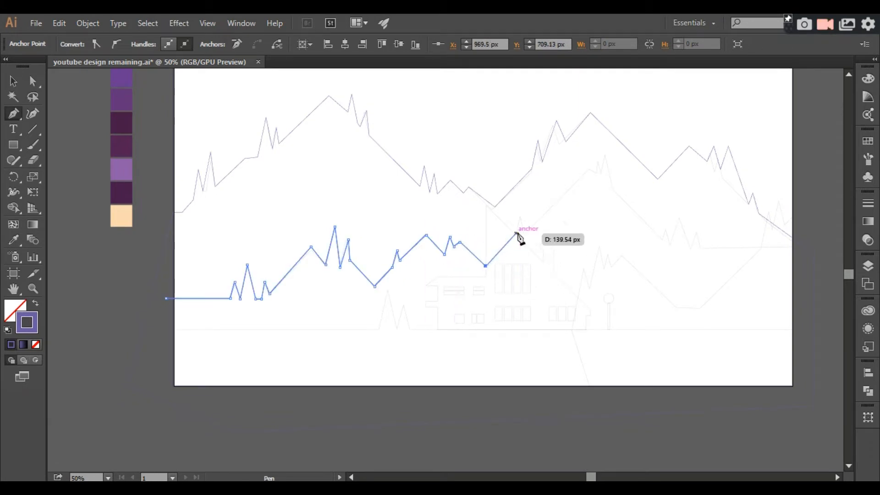
{"action": "left_click", "coordinate": [519, 216]}
{"action": "left_click", "coordinate": [524, 234]}
{"action": "left_click", "coordinate": [588, 170]}
{"action": "left_click", "coordinate": [597, 160]}
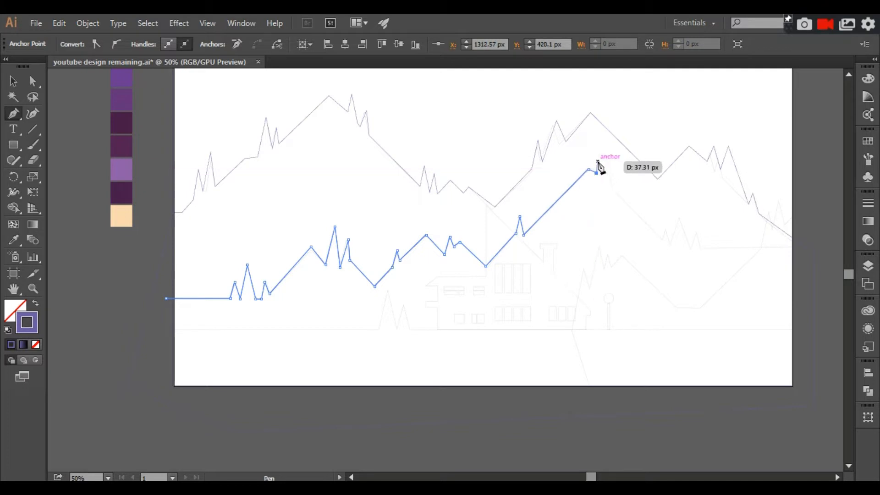
{"action": "left_click", "coordinate": [601, 169]}
{"action": "left_click", "coordinate": [608, 149]}
{"action": "left_click", "coordinate": [611, 184]}
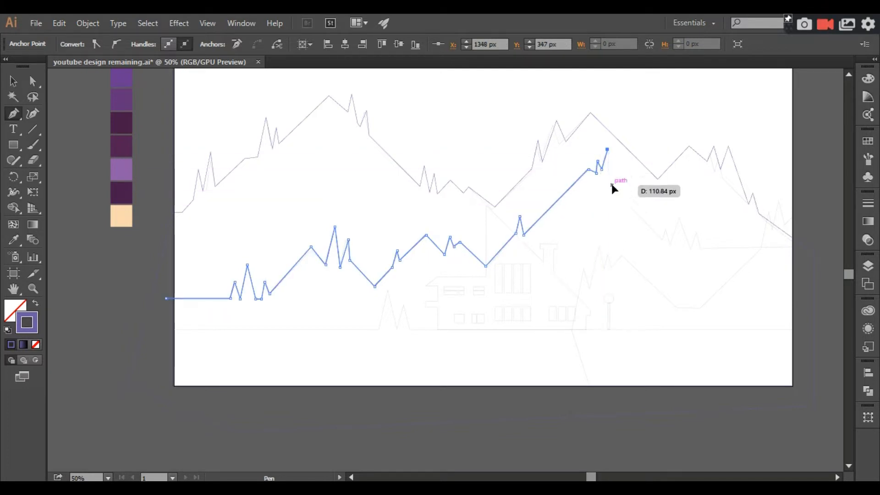
Trace the group of trees at the foot of the middle ridge's right slope.
{"action": "left_click", "coordinate": [670, 245]}
{"action": "left_click", "coordinate": [681, 209]}
{"action": "left_click", "coordinate": [693, 253]}
{"action": "left_click", "coordinate": [696, 231]}
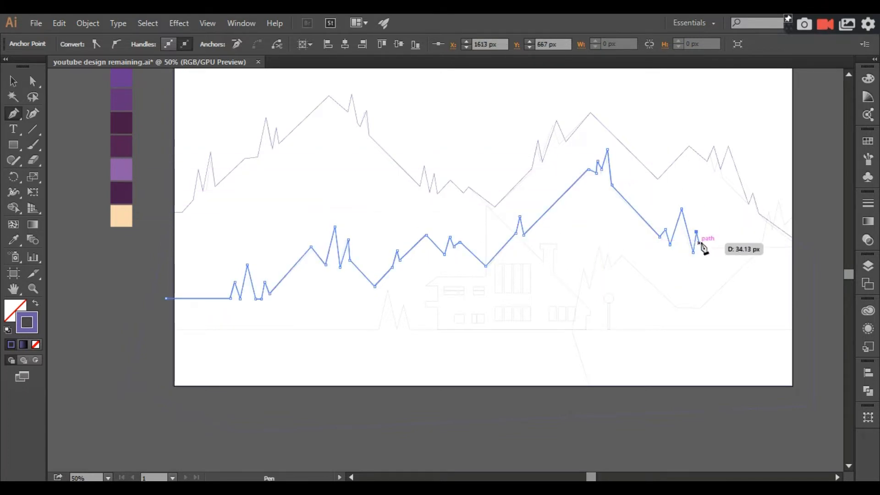
{"action": "left_click", "coordinate": [699, 247]}
Extend the middle ridge beyond the artboard's right edge, close the shape around the area below the artboard, and deselect it.
{"action": "key", "text": "ctrl+minus"}
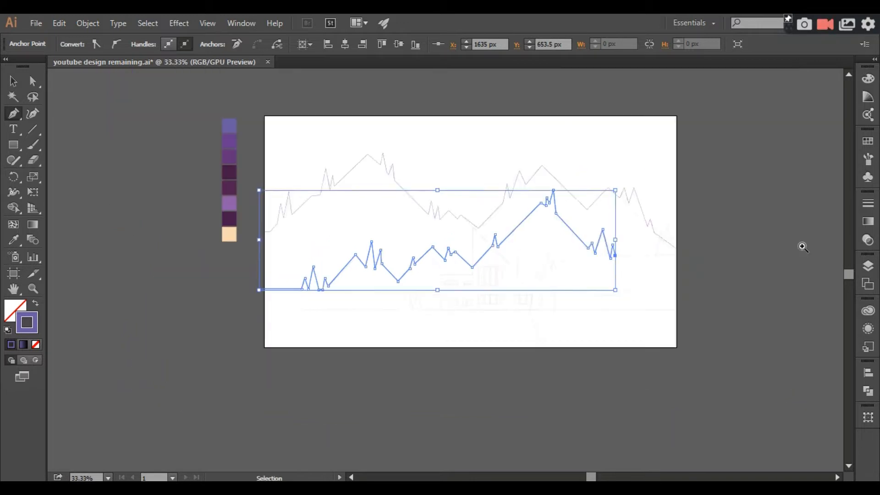
{"action": "left_click_drag", "start_coordinate": [801, 246], "coordinate": [779, 267]}
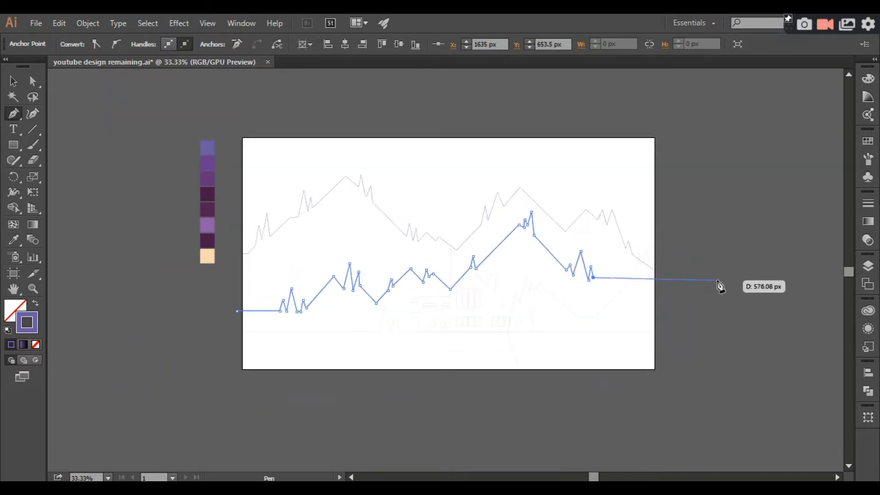
{"action": "left_click", "coordinate": [698, 277]}
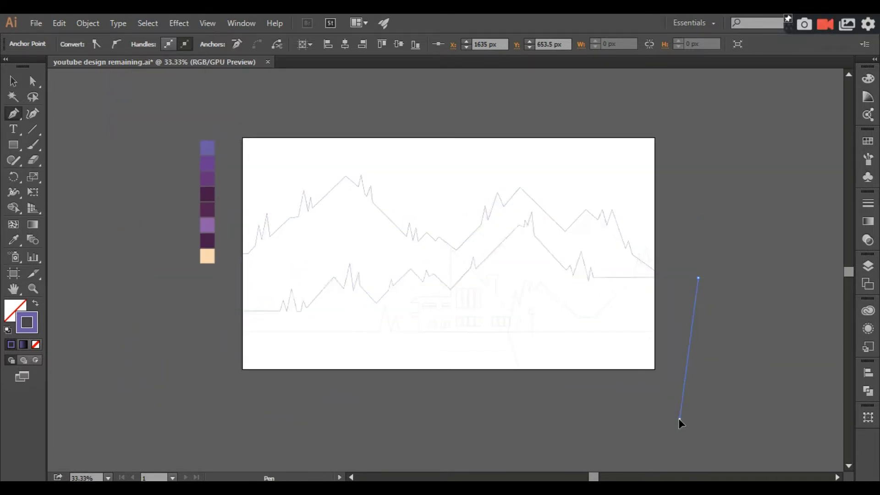
{"action": "left_click", "coordinate": [680, 419]}
{"action": "left_click", "coordinate": [352, 428]}
{"action": "left_click", "coordinate": [189, 375]}
{"action": "left_click", "coordinate": [236, 311]}
{"action": "left_click", "coordinate": [12, 80]}
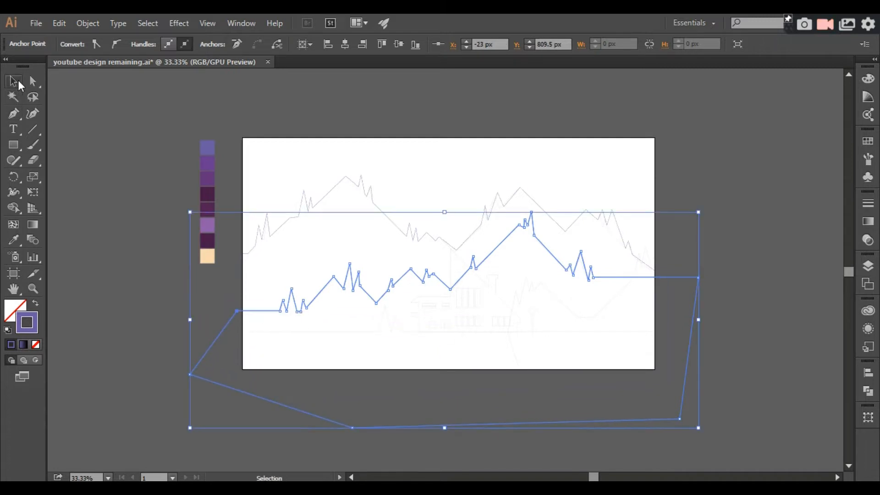
{"action": "left_click", "coordinate": [124, 138]}
{"action": "key", "text": "ctrl+plus"}
{"action": "left_click_drag", "start_coordinate": [128, 142], "coordinate": [174, 104]}
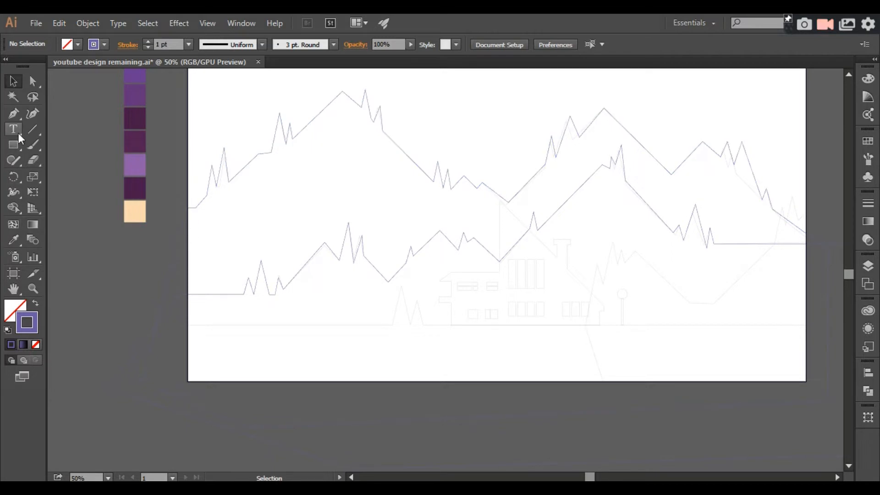
Start a Pen path along the ground line from outside the left edge and trace the two trees beside the house.
{"action": "left_click", "coordinate": [181, 325]}
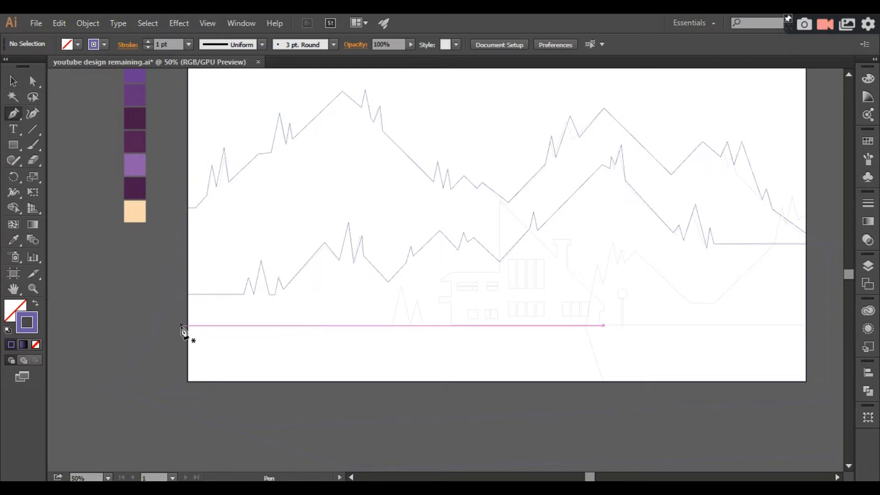
{"action": "left_click", "coordinate": [392, 325]}
{"action": "left_click", "coordinate": [401, 285]}
{"action": "left_click", "coordinate": [410, 324]}
{"action": "left_click", "coordinate": [417, 300]}
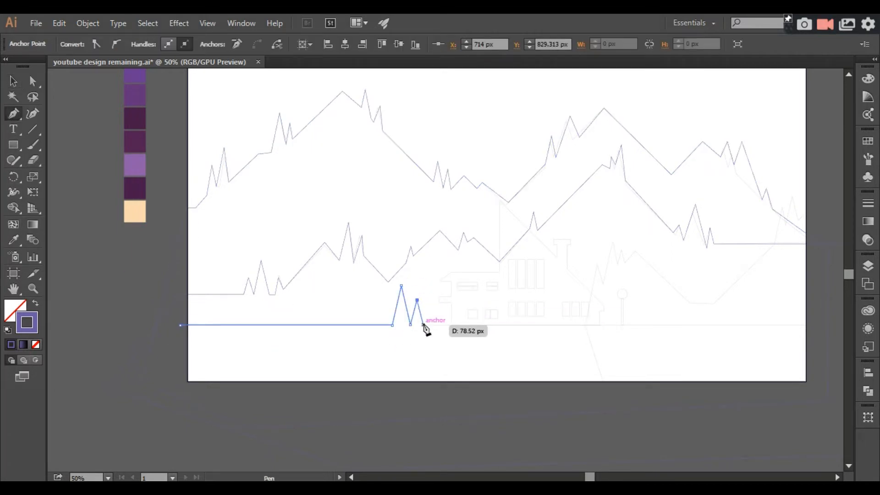
{"action": "left_click", "coordinate": [422, 325]}
Extend the ground line past the artboard's right edge and close the foreground shape below the artboard.
{"action": "left_click", "coordinate": [821, 332], "text": "shift"}
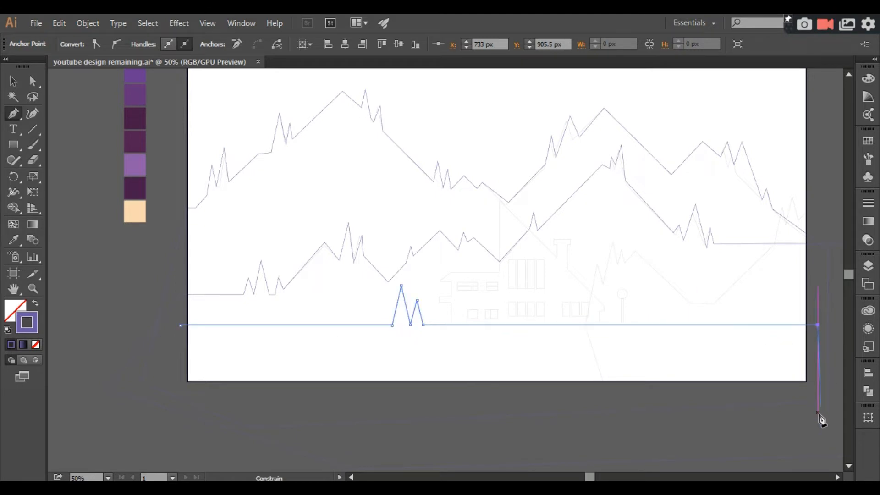
{"action": "left_click", "coordinate": [207, 440], "text": "ctrl"}
{"action": "left_click", "coordinate": [152, 366]}
{"action": "left_click", "coordinate": [181, 326]}
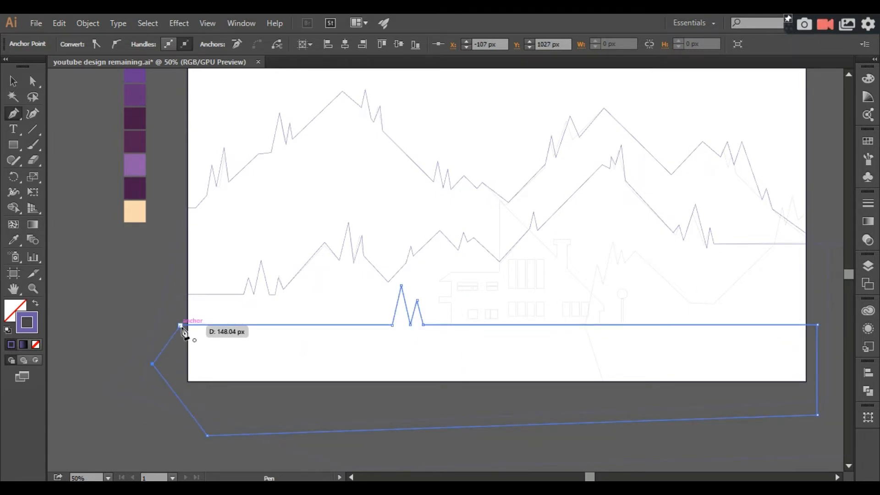
Trace the house's stepped left side, eave and flat roof with a Pen path, continuing up to the gable peak and down the roof slope.
{"action": "left_click_drag", "start_coordinate": [285, 358], "coordinate": [217, 361]}
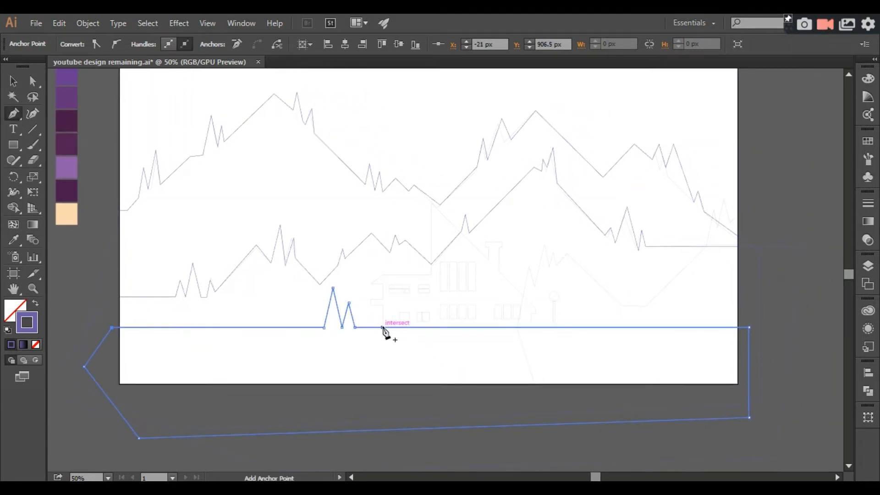
{"action": "left_click", "coordinate": [383, 305]}
{"action": "left_click", "coordinate": [370, 305], "text": "shift"}
{"action": "left_click", "coordinate": [370, 297], "text": "shift"}
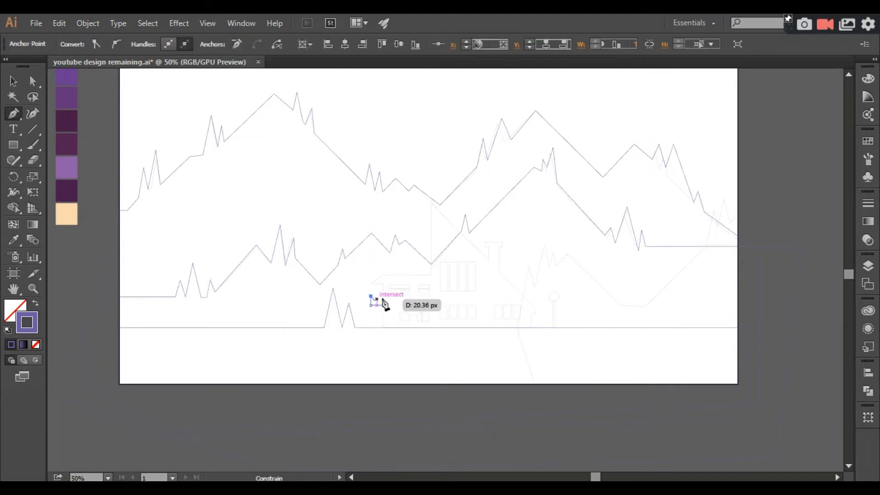
{"action": "left_click", "coordinate": [382, 297], "text": "shift"}
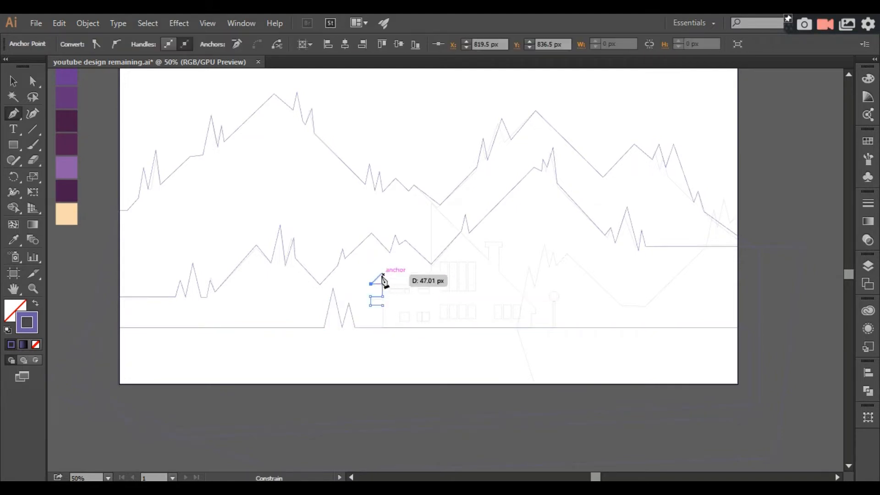
{"action": "left_click", "coordinate": [431, 274]}
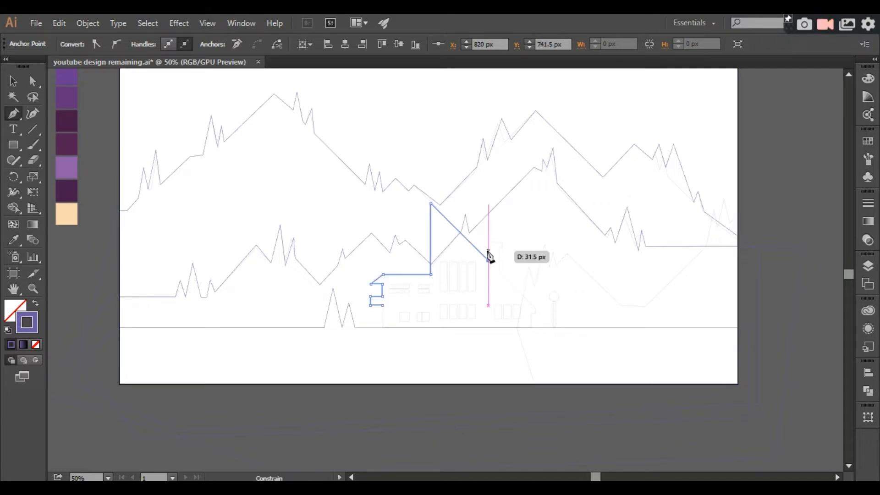
Redo the segment beside the chimney's base and trace the chimney's left side, its cap and the underside of the cap's right end.
{"action": "key", "text": "ctrl+plus"}
{"action": "key", "text": "ctrl+plus"}
{"action": "key", "text": "ctrl+plus"}
{"action": "key", "text": "ctrl+plus"}
{"action": "left_click_drag", "start_coordinate": [578, 151], "coordinate": [399, 268]}
{"action": "key", "text": "ctrl+plus"}
{"action": "key", "text": "ctrl+plus"}
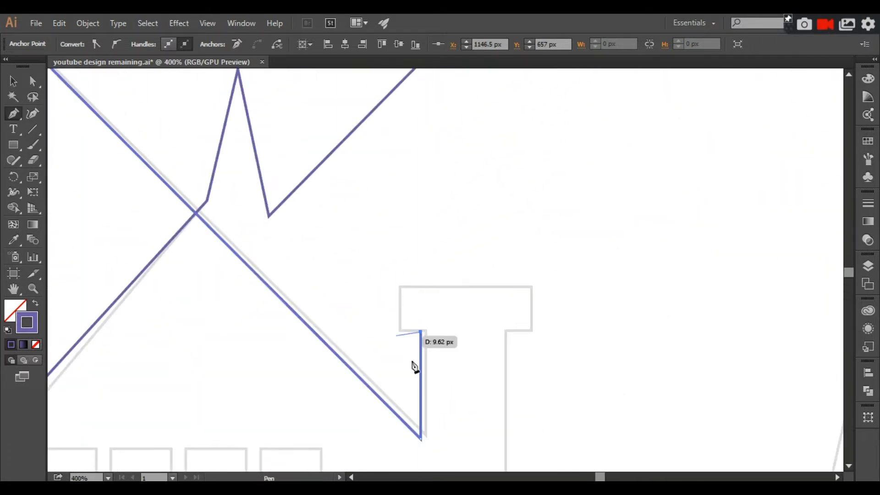
{"action": "key", "text": "ctrl+z"}
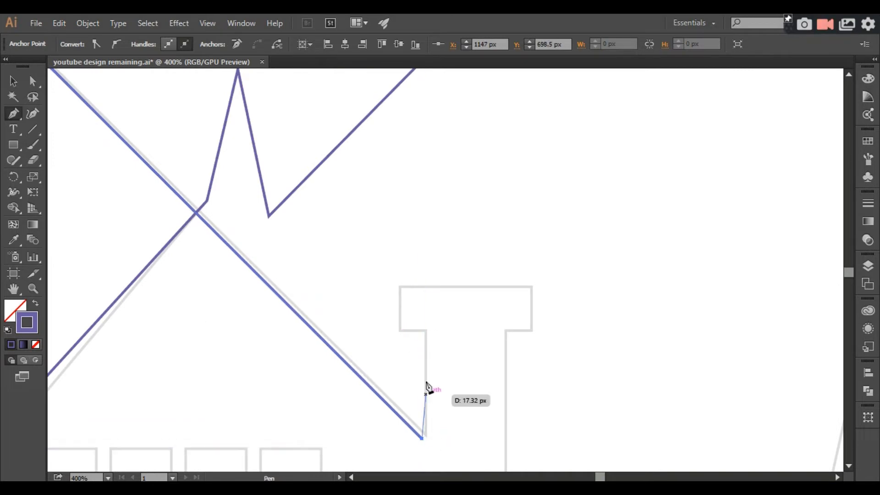
{"action": "left_click", "coordinate": [421, 332]}
{"action": "left_click", "coordinate": [398, 332]}
{"action": "left_click", "coordinate": [398, 289]}
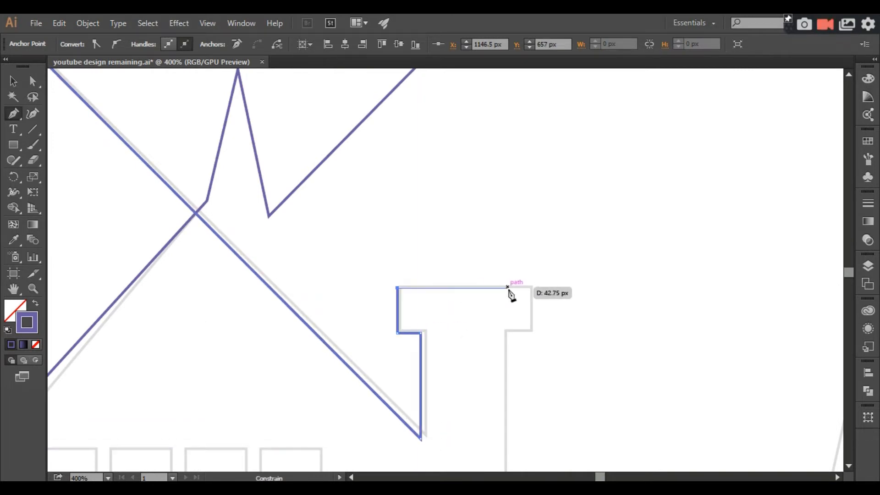
{"action": "left_click", "coordinate": [530, 288]}
{"action": "left_click", "coordinate": [506, 331]}
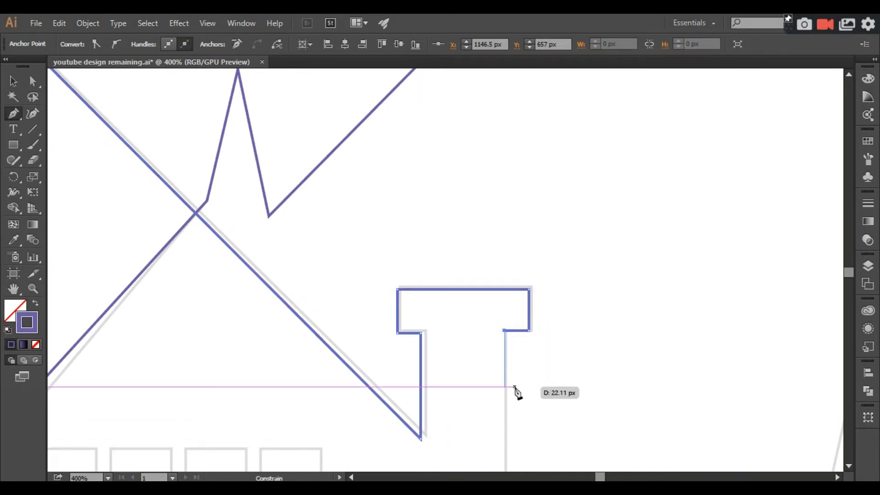
Continue the house path down the chimney's right side, the lower roof slope, the eave and the right wall to the ground line.
{"action": "scroll", "coordinate": [514, 391], "scroll_direction": "down", "scroll_amount": 4}
{"action": "key", "text": "ctrl+minus"}
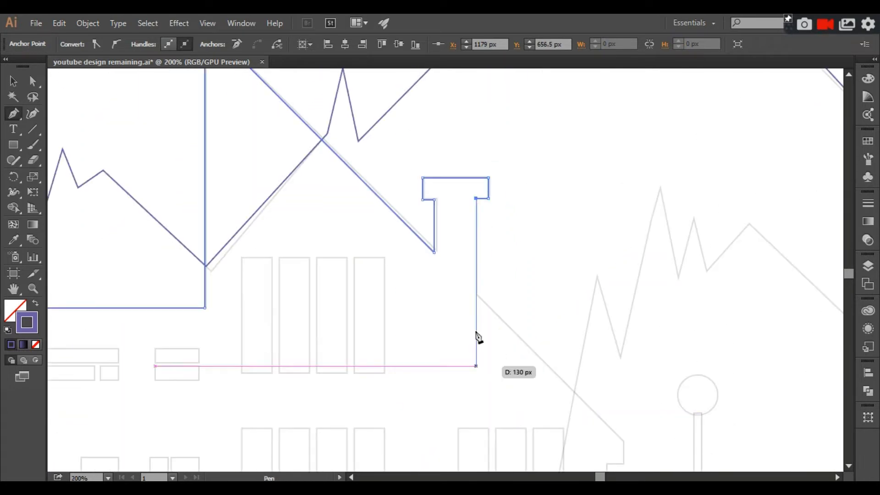
{"action": "left_click", "coordinate": [475, 295]}
{"action": "scroll", "coordinate": [623, 412], "scroll_direction": "down", "scroll_amount": 2}
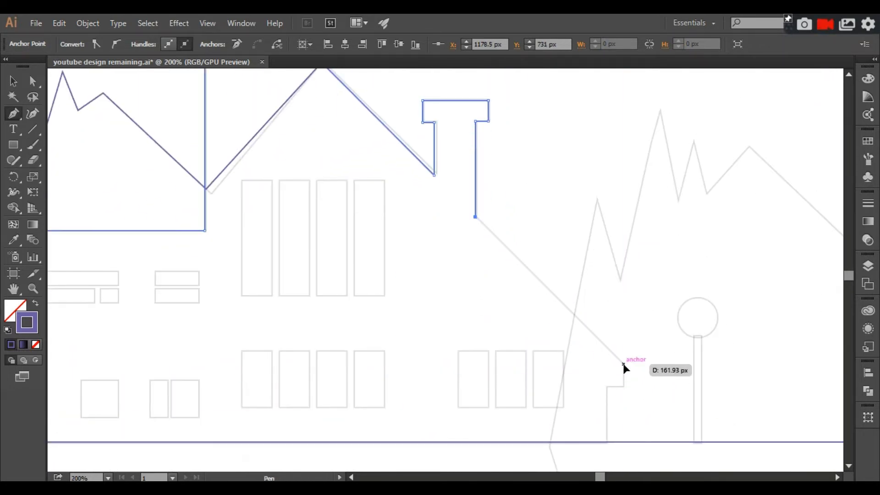
{"action": "left_click", "coordinate": [622, 364]}
{"action": "left_click", "coordinate": [623, 388]}
{"action": "left_click", "coordinate": [607, 387]}
{"action": "left_click", "coordinate": [606, 442]}
Close the house outline along the ground line and up the left wall, and deselect it.
{"action": "key", "text": "ctrl+minus"}
{"action": "key", "text": "ctrl+minus"}
{"action": "key", "text": "ctrl+minus"}
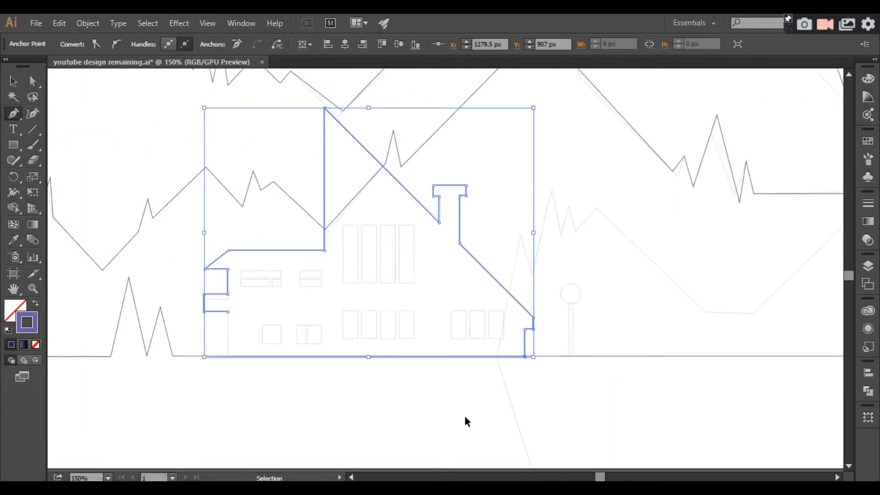
{"action": "left_click", "coordinate": [301, 328]}
{"action": "key", "text": "ctrl+minus"}
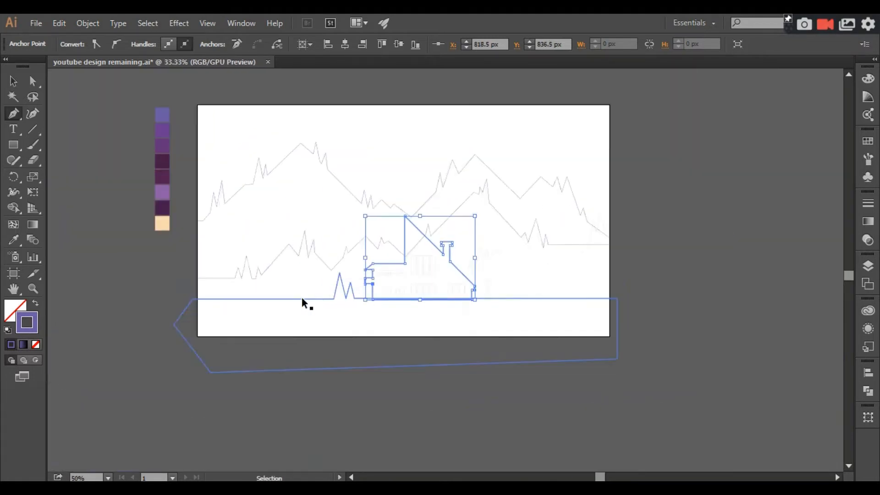
{"action": "key", "text": "v"}
{"action": "left_click", "coordinate": [107, 150]}
Fill the foreground ground shape with its two trees with the dark purple palette colour using the Eyedropper.
{"action": "key", "text": "ctrl+plus"}
{"action": "key", "text": "ctrl+minus"}
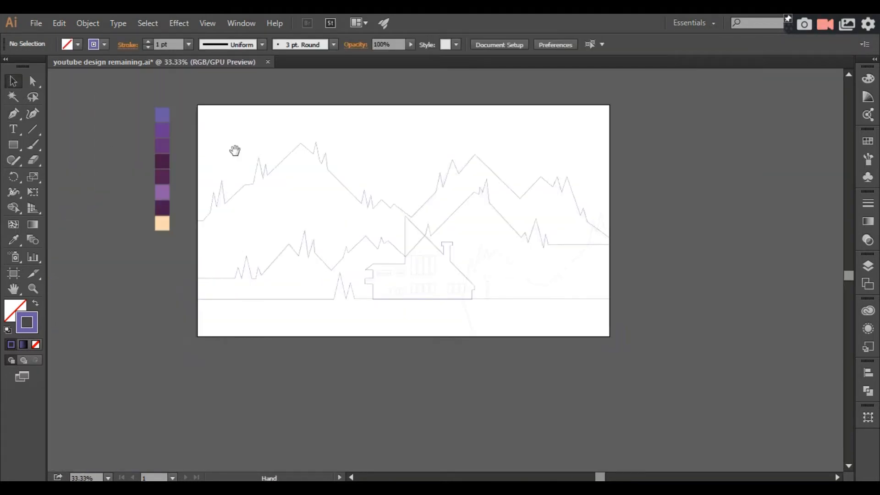
{"action": "left_click_drag", "start_coordinate": [235, 151], "coordinate": [274, 183]}
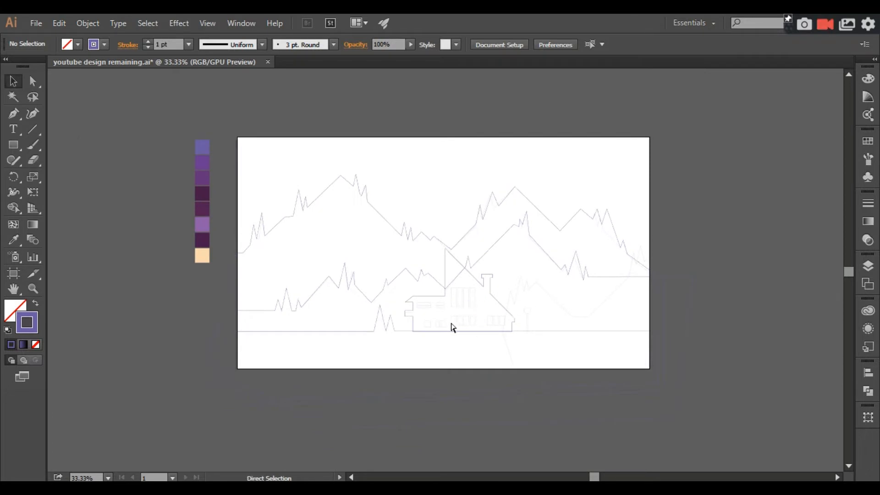
{"action": "key", "text": "ctrl+plus"}
{"action": "key", "text": "ctrl+plus"}
{"action": "key", "text": "ctrl+minus"}
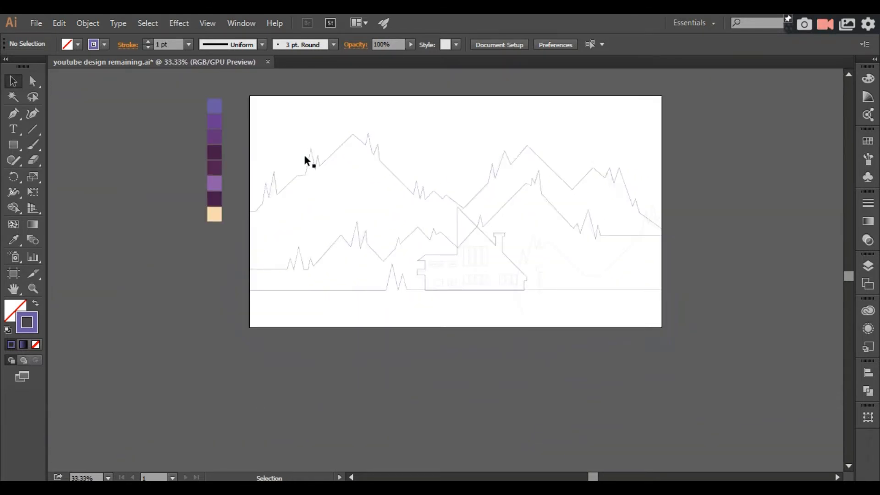
{"action": "left_click", "coordinate": [274, 183]}
{"action": "left_click", "coordinate": [20, 243]}
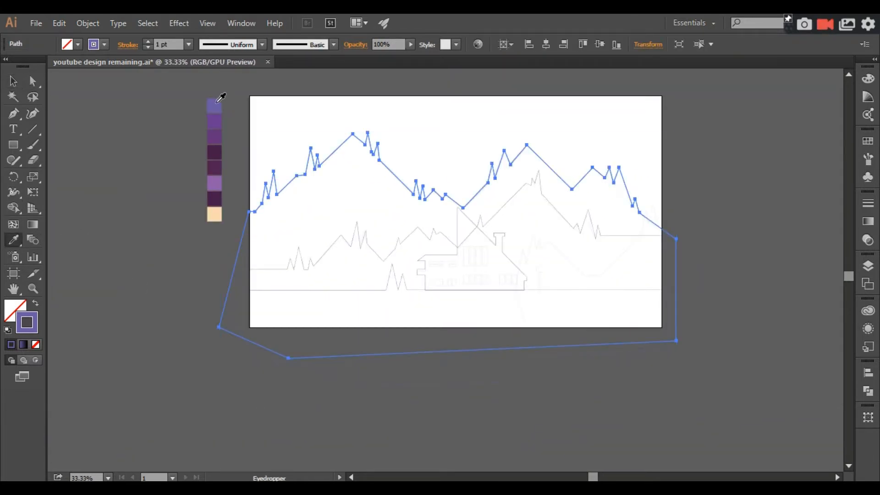
{"action": "left_click", "coordinate": [20, 83]}
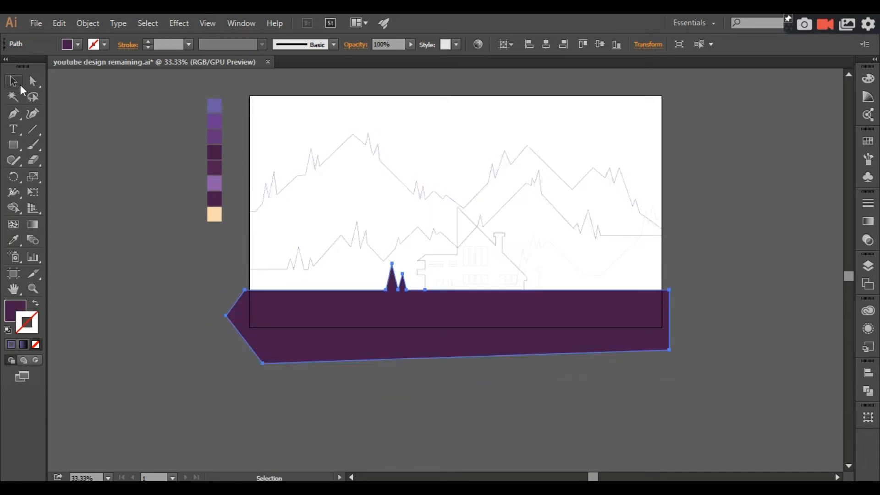
{"action": "left_click", "coordinate": [451, 285]}
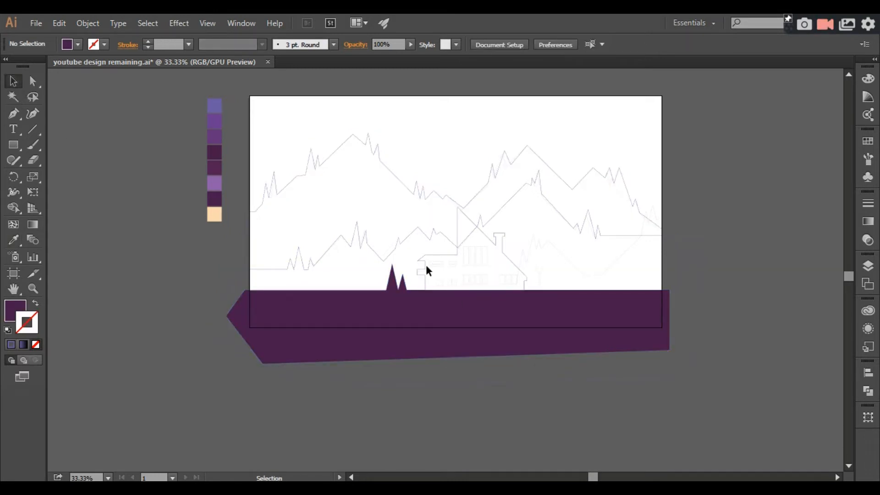
Fill the house with the plum swatch, fifth in the palette, using the Eyedropper and deselect it.
{"action": "left_click", "coordinate": [429, 260]}
{"action": "left_click", "coordinate": [10, 244]}
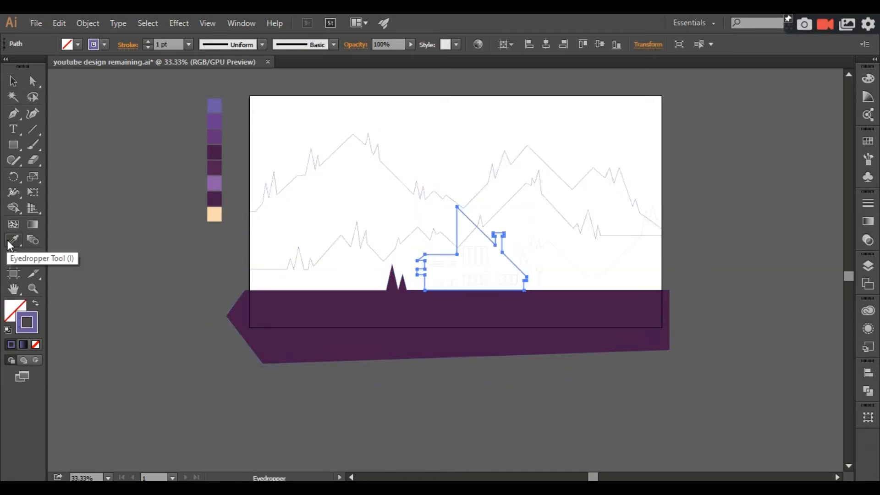
{"action": "left_click", "coordinate": [216, 166]}
{"action": "key", "text": "v"}
{"action": "left_click", "coordinate": [70, 161]}
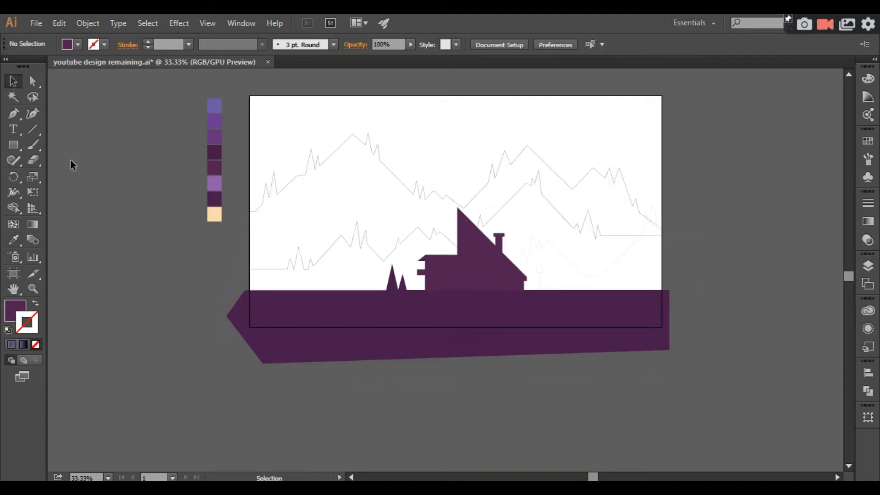
Fill the middle mountain ridge with the medium purple swatch, third in the palette, using the Eyedropper.
{"action": "key", "text": "ctrl+equal"}
{"action": "key", "text": "ctrl+equal"}
{"action": "left_click_drag", "start_coordinate": [483, 363], "coordinate": [401, 400]}
{"action": "key", "text": "ctrl+minus"}
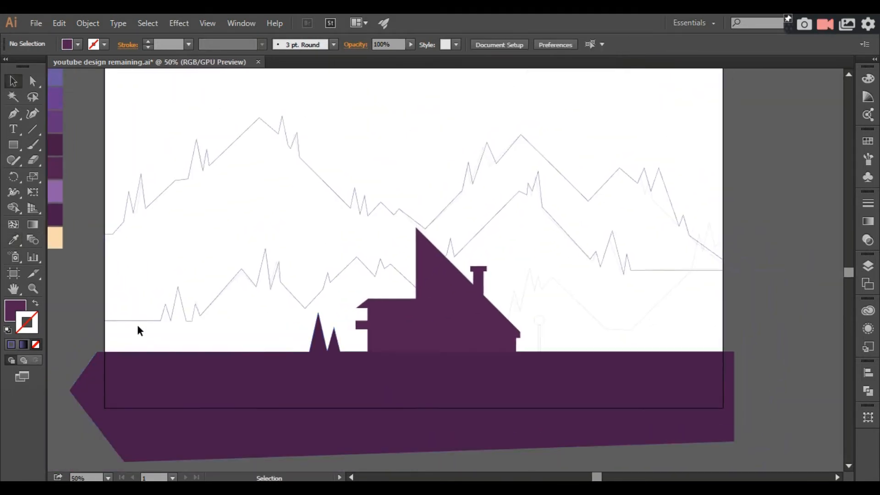
{"action": "left_click", "coordinate": [137, 321]}
{"action": "left_click_drag", "start_coordinate": [144, 324], "coordinate": [293, 348]}
{"action": "left_click", "coordinate": [13, 239]}
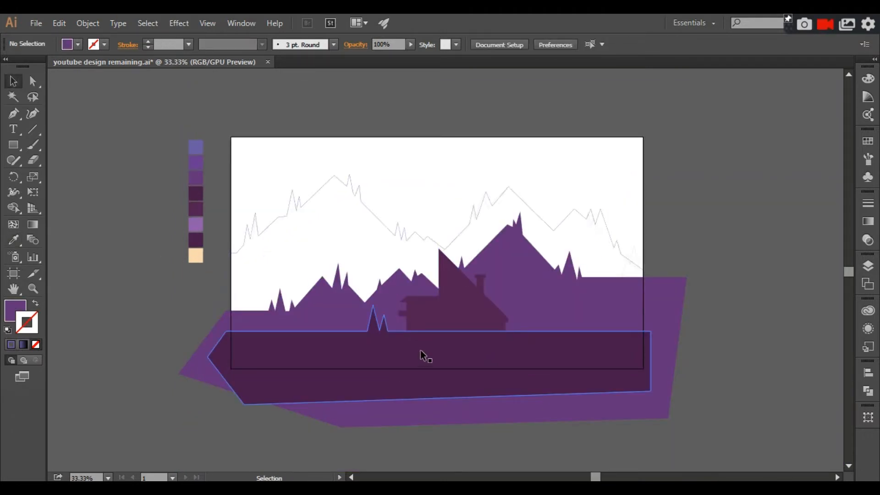
Fill the back mountain range with the brighter purple swatch, second in the palette, using the Eyedropper and deselect it.
{"action": "key", "text": "ctrl+minus"}
{"action": "left_click", "coordinate": [333, 213]}
{"action": "left_click", "coordinate": [14, 239]}
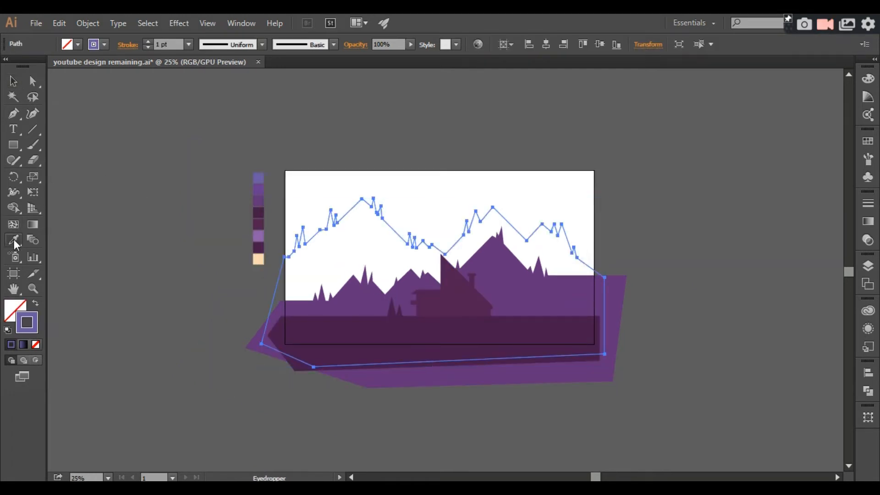
{"action": "left_click", "coordinate": [260, 189]}
{"action": "left_click", "coordinate": [11, 81]}
{"action": "left_click", "coordinate": [136, 151]}
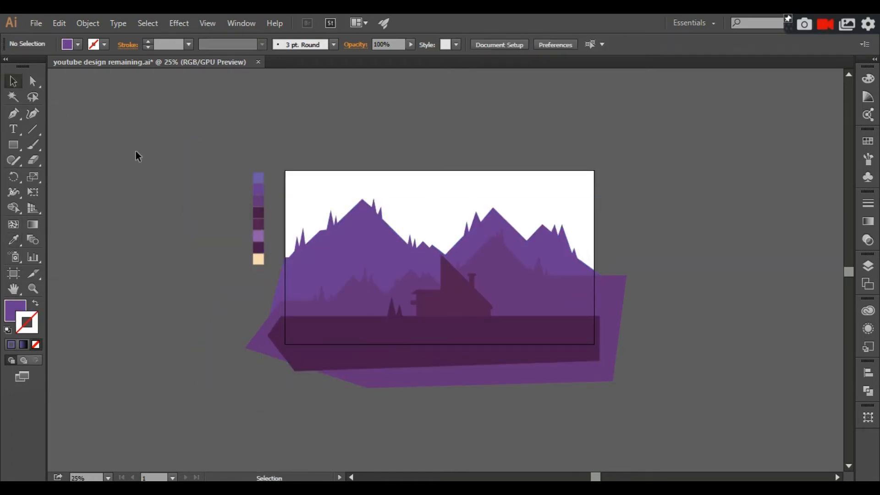
Examine the colour-filled mountain layers, their edges and the house.
{"action": "key", "text": "ctrl+plus"}
{"action": "key", "text": "ctrl+plus"}
{"action": "left_click", "coordinate": [148, 308]}
{"action": "key", "text": "ctrl+minus"}
{"action": "left_click", "coordinate": [151, 332]}
{"action": "key", "text": "ctrl+plus"}
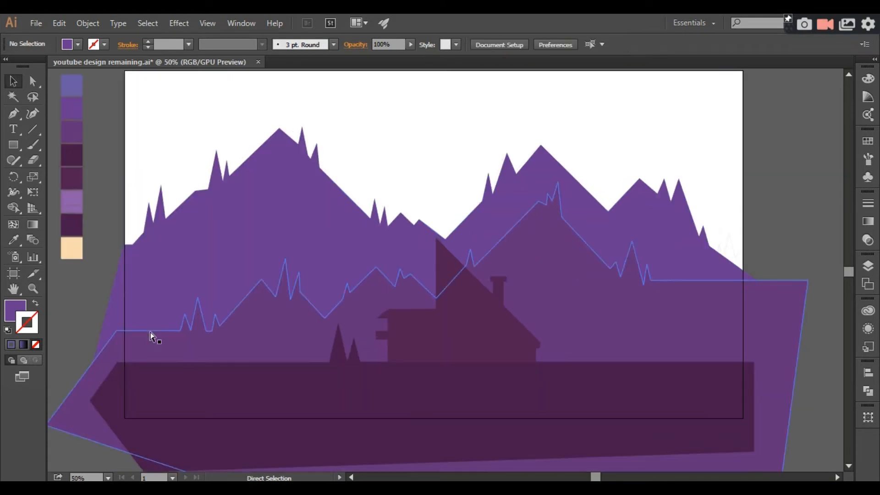
{"action": "key", "text": "ctrl+minus"}
{"action": "left_click_drag", "start_coordinate": [251, 329], "coordinate": [224, 300]}
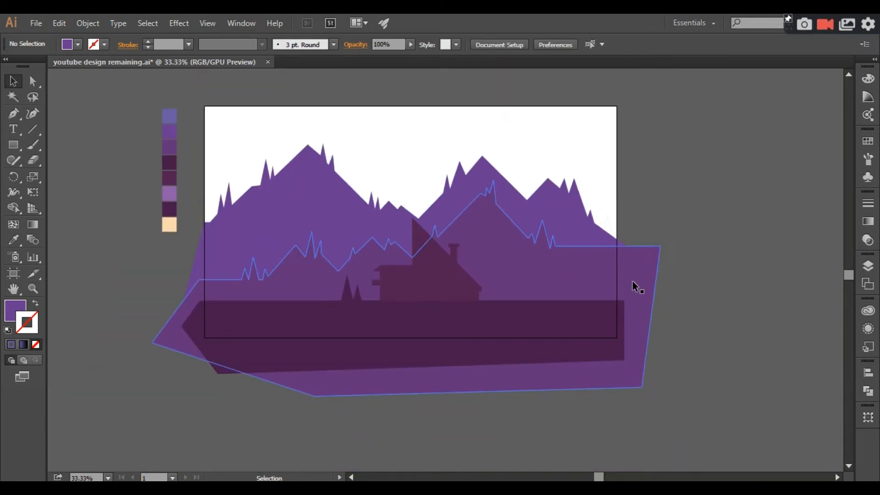
{"action": "key", "text": "ctrl+plus"}
{"action": "key", "text": "ctrl+plus"}
{"action": "key", "text": "ctrl+plus"}
{"action": "left_click_drag", "start_coordinate": [587, 234], "coordinate": [592, 325]}
{"action": "left_click_drag", "start_coordinate": [249, 368], "coordinate": [252, 318]}
Draw a blocky, Y-shaped smoke outline with right-angled segments rising from the chimney top using the Pen tool.
{"action": "left_click", "coordinate": [224, 256]}
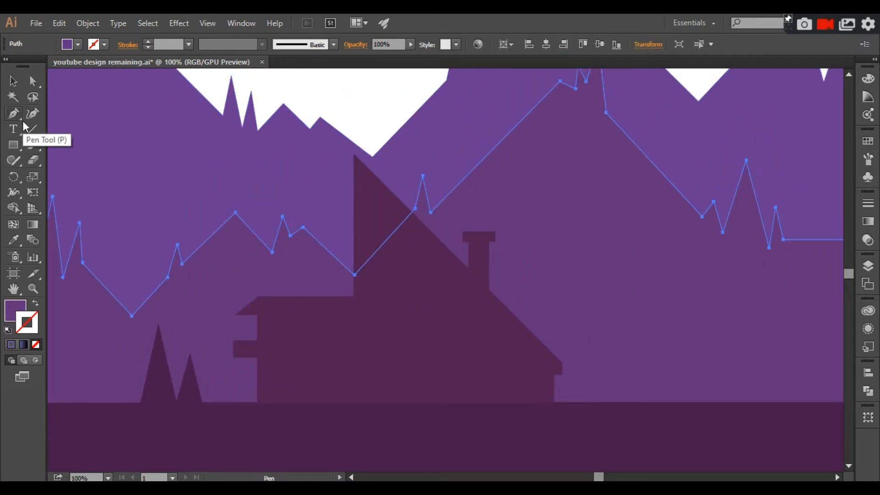
{"action": "key", "text": "ctrl+plus"}
{"action": "left_click_drag", "start_coordinate": [238, 103], "coordinate": [177, 241]}
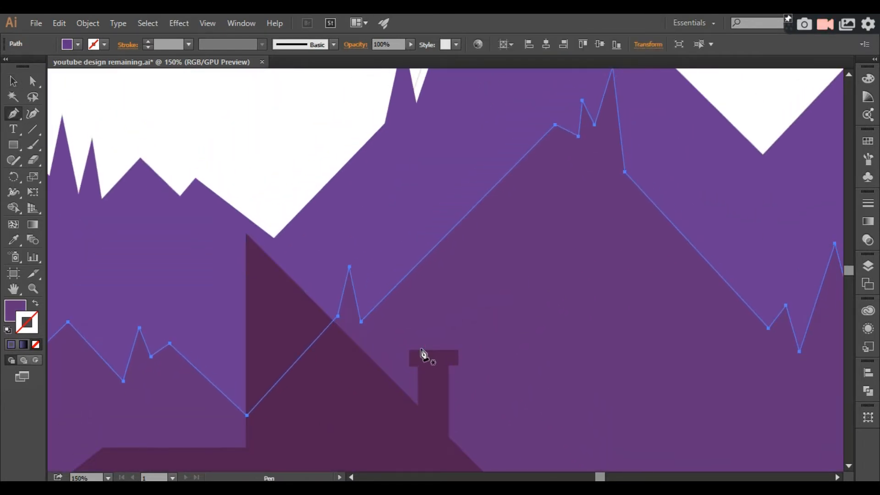
{"action": "left_click", "coordinate": [421, 349]}
{"action": "left_click", "coordinate": [420, 328]}
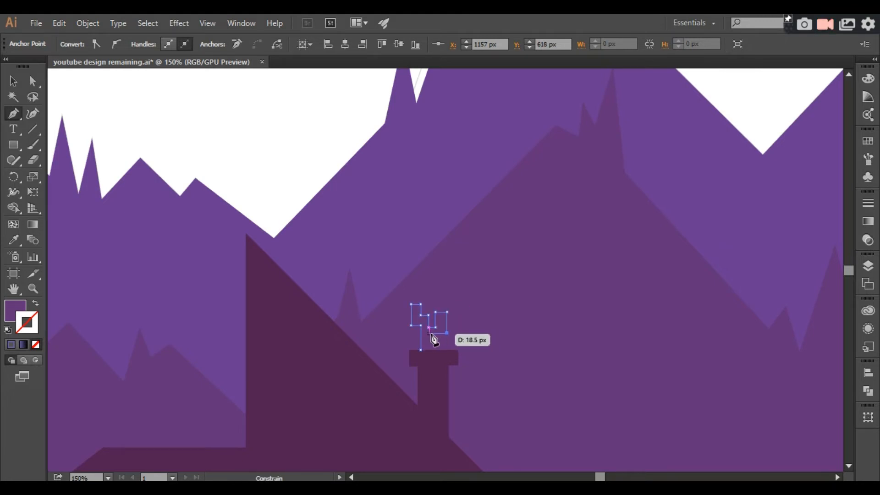
Fill the chimney smoke with the light purple swatch, sixth in the palette, and deselect it.
{"action": "key", "text": "ctrl+minus"}
{"action": "key", "text": "ctrl+minus"}
{"action": "key", "text": "ctrl+minus"}
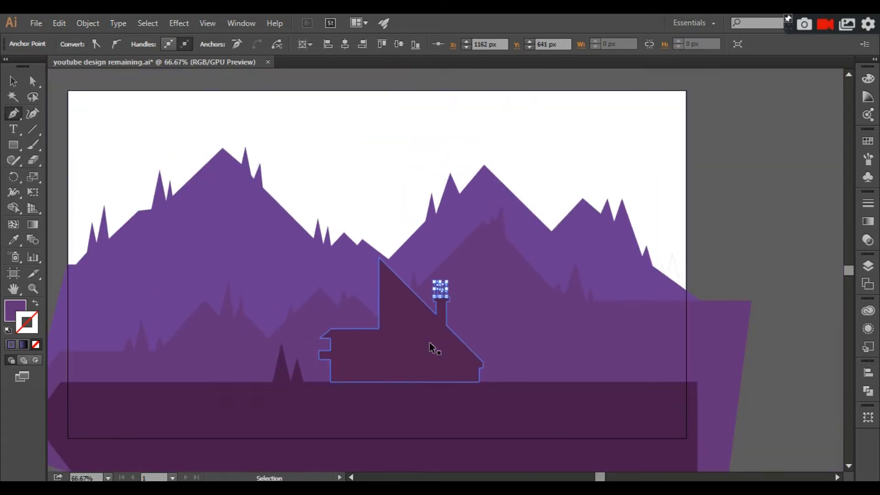
{"action": "key", "text": "ctrl+plus"}
{"action": "key", "text": "ctrl+plus"}
{"action": "key", "text": "ctrl+plus"}
{"action": "key", "text": "ctrl+plus"}
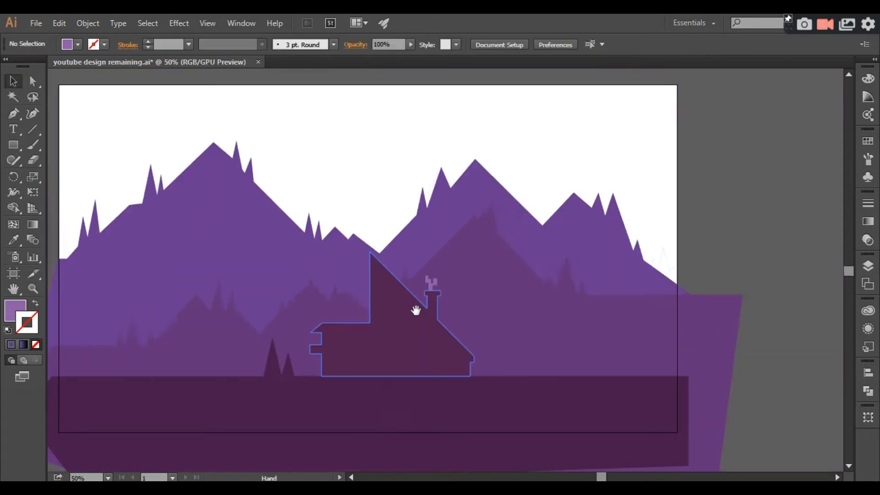
{"action": "left_click_drag", "start_coordinate": [414, 310], "coordinate": [413, 279]}
{"action": "key", "text": "ctrl+plus"}
{"action": "key", "text": "ctrl+plus"}
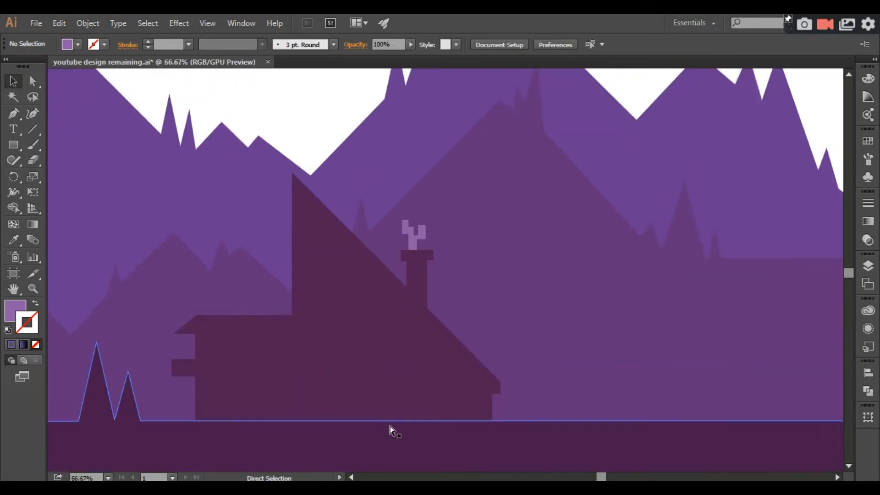
Draw a horizontal window rectangle about 98 × 13.5 px on the upper part of the house's left wing.
{"action": "left_click_drag", "start_coordinate": [384, 429], "coordinate": [500, 359]}
{"action": "key", "text": "ctrl+plus"}
{"action": "key", "text": "ctrl+minus"}
{"action": "left_click", "coordinate": [14, 145]}
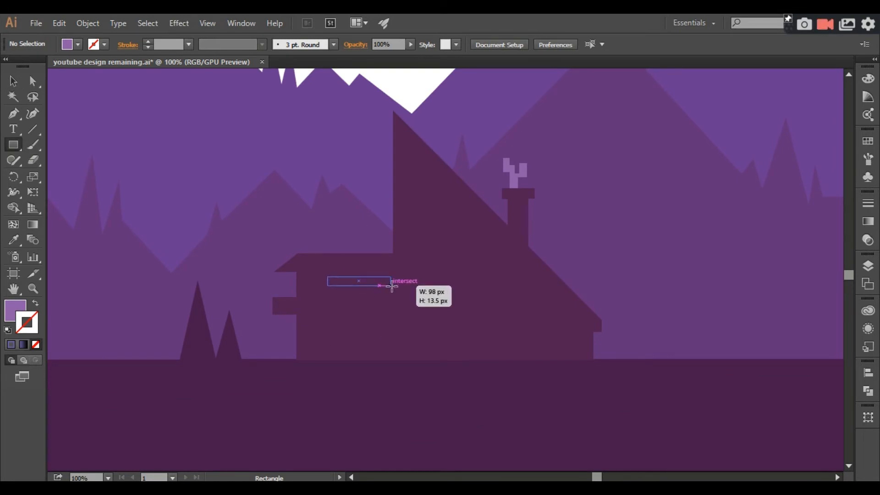
{"action": "left_click_drag", "start_coordinate": [391, 286], "coordinate": [391, 286]}
Fill the window rectangle with the peach swatch using the Eyedropper and deselect it.
{"action": "key", "text": "ctrl+minus"}
{"action": "key", "text": "ctrl+minus"}
{"action": "key", "text": "ctrl+minus"}
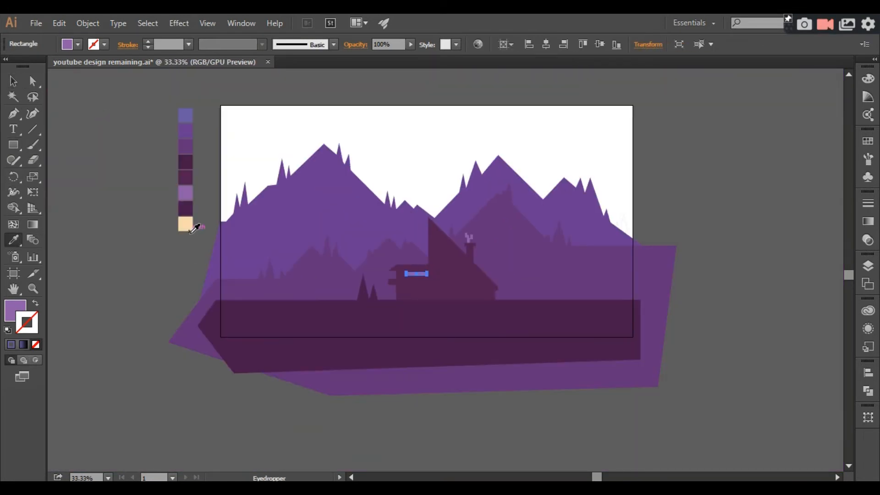
{"action": "left_click", "coordinate": [14, 81]}
{"action": "left_click", "coordinate": [267, 157]}
{"action": "key", "text": "ctrl+plus"}
{"action": "key", "text": "ctrl+plus"}
{"action": "key", "text": "ctrl+plus"}
{"action": "key", "text": "ctrl+plus"}
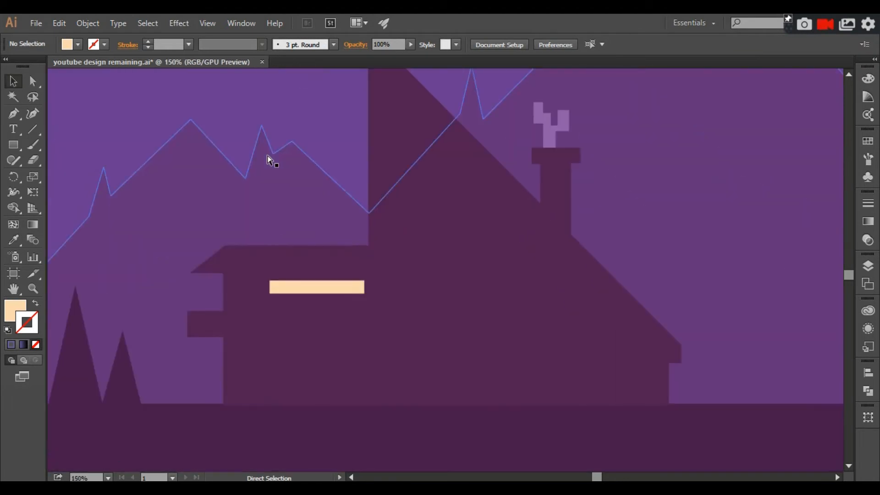
Add a second row under the peach window strip, made of one long and one short peach pane.
{"action": "left_click_drag", "start_coordinate": [270, 158], "coordinate": [295, 163]}
{"action": "left_click_drag", "start_coordinate": [366, 293], "coordinate": [368, 316]}
{"action": "mouse_move", "coordinate": [390, 318]}
{"action": "left_mouse_down"}
{"action": "mouse_move", "coordinate": [340, 316]}
{"action": "mouse_move", "coordinate": [406, 317]}
{"action": "mouse_move", "coordinate": [391, 311]}
{"action": "left_mouse_up"}
Select the three peach panes on the house's left wing and move them together toward the wing's outer wall.
{"action": "left_click", "coordinate": [402, 312]}
{"action": "key", "text": "ctrl+minus"}
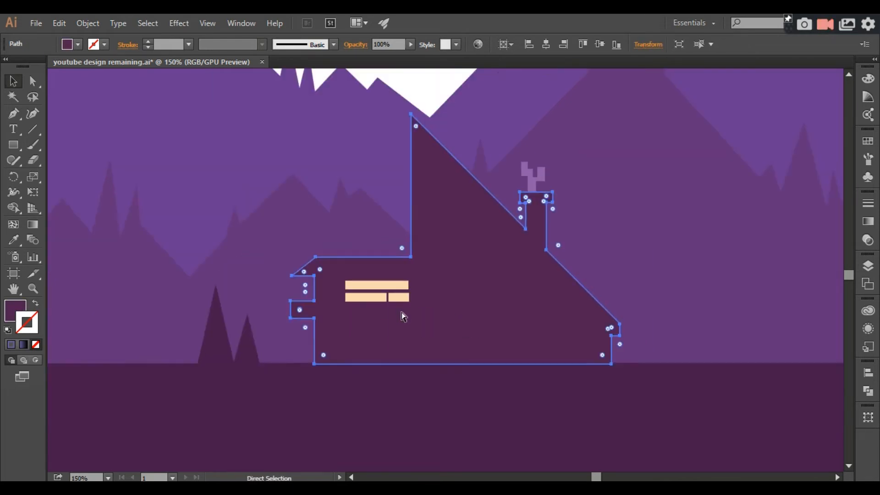
{"action": "left_click", "coordinate": [372, 290]}
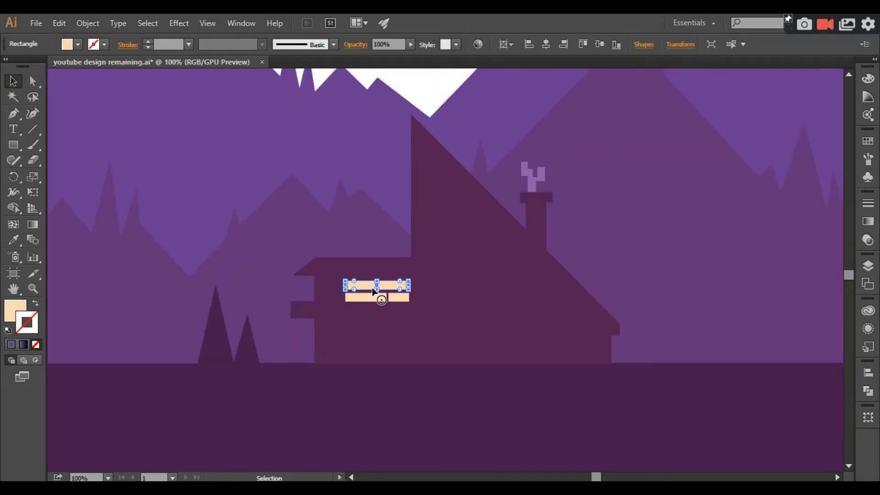
{"action": "key", "text": "ctrl+plus"}
{"action": "key", "text": "ctrl+plus"}
{"action": "left_click_drag", "start_coordinate": [397, 299], "coordinate": [429, 312]}
{"action": "left_click", "coordinate": [350, 344], "text": "shift"}
{"action": "left_click", "coordinate": [375, 346], "text": "shift"}
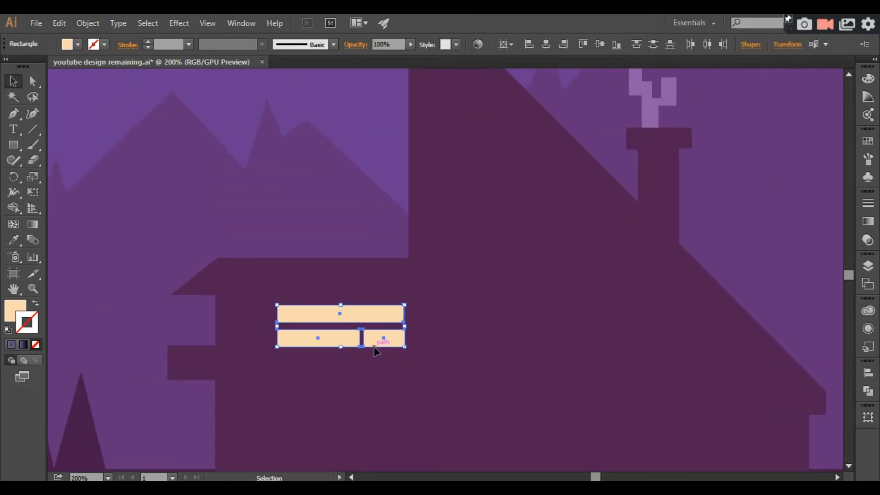
{"action": "key", "text": "Left"}
{"action": "key", "text": "Left"}
{"action": "key", "text": "Left"}
{"action": "key", "text": "Left"}
{"action": "key", "text": "Left"}
{"action": "key", "text": "Left"}
{"action": "key", "text": "Left"}
{"action": "key", "text": "Left"}
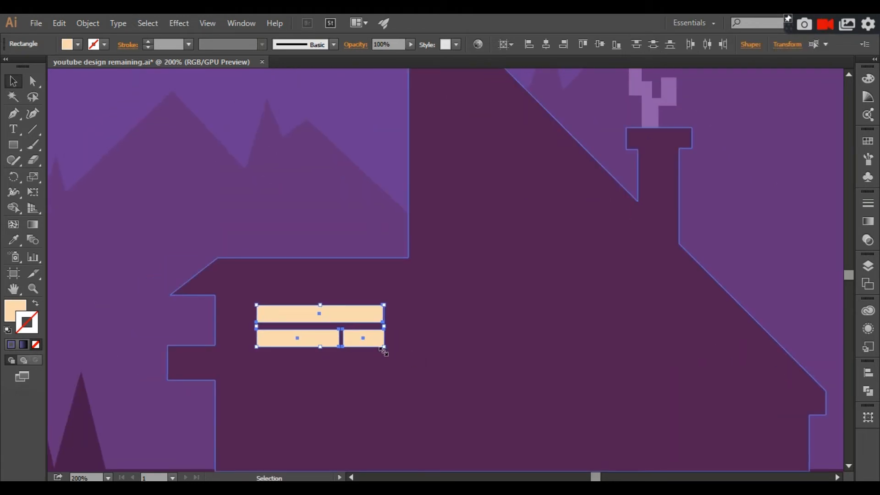
{"action": "key", "text": "Left"}
{"action": "key", "text": "Left"}
{"action": "key", "text": "Left"}
{"action": "key", "text": "Left"}
{"action": "key", "text": "Left"}
{"action": "key", "text": "Left"}
{"action": "key", "text": "Left"}
{"action": "key", "text": "Left"}
{"action": "key", "text": "Left"}
{"action": "key", "text": "Left"}
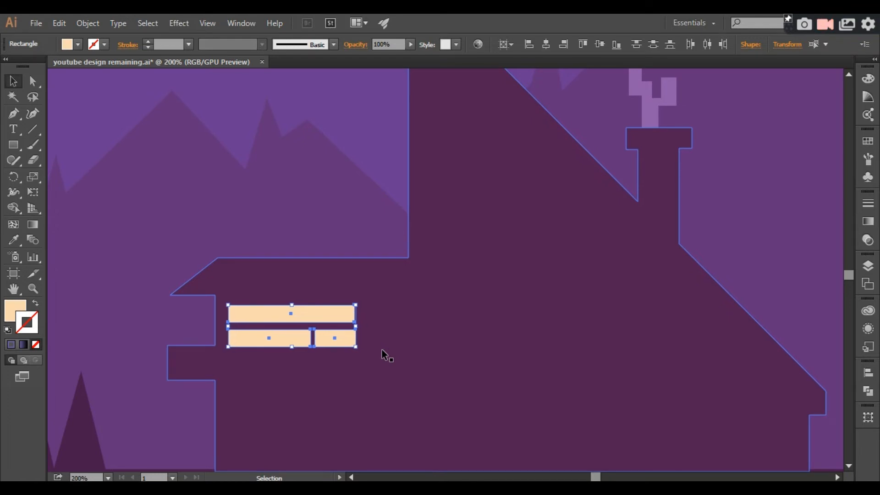
Narrow the three-pane window group horizontally from its right side and duplicate a pane to the right on the same wing.
{"action": "left_click", "coordinate": [384, 356]}
{"action": "left_click", "coordinate": [331, 336]}
{"action": "left_click", "coordinate": [281, 336], "text": "shift"}
{"action": "left_click", "coordinate": [293, 316], "text": "shift"}
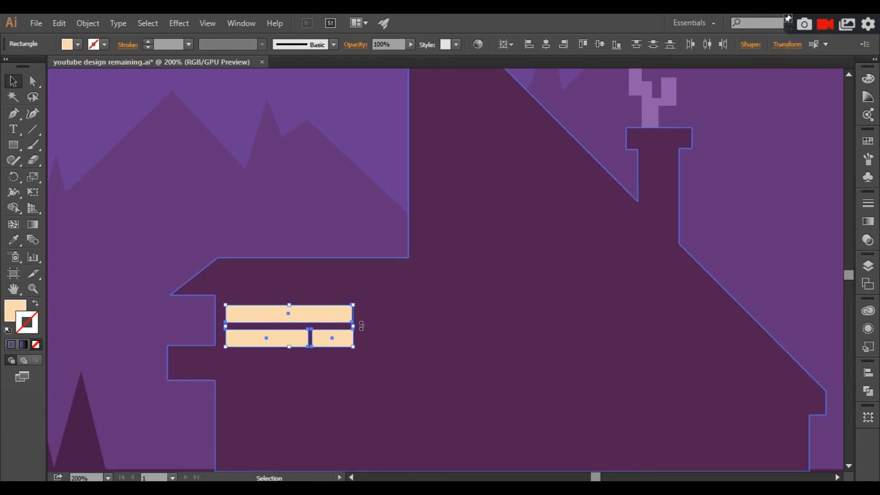
{"action": "left_click_drag", "start_coordinate": [353, 326], "coordinate": [321, 327]}
{"action": "left_click", "coordinate": [377, 329]}
{"action": "left_click", "coordinate": [257, 338]}
{"action": "left_click_drag", "start_coordinate": [256, 338], "coordinate": [373, 343]}
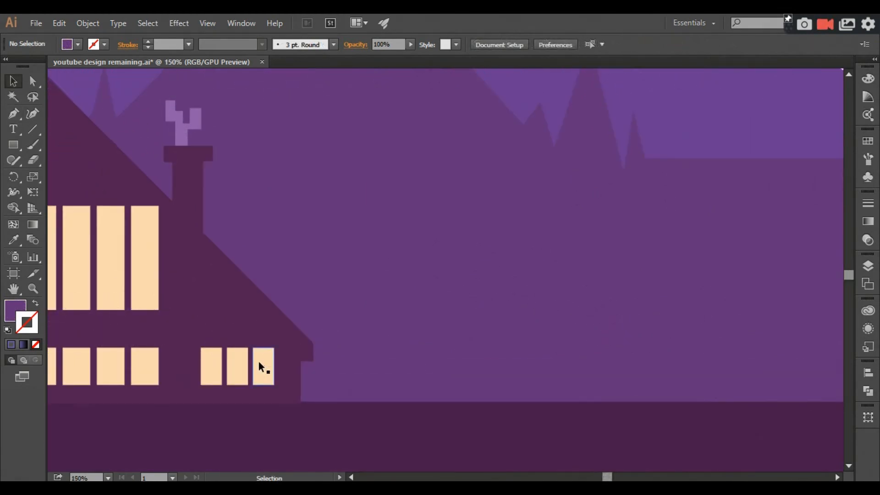
Draw a narrow vertical lamp post standing on the ground to the right of the house and fill it with the house's dark purple.
{"action": "left_click_drag", "start_coordinate": [260, 365], "coordinate": [412, 261]}
{"action": "left_click_drag", "start_coordinate": [424, 333], "coordinate": [413, 332]}
{"action": "left_click", "coordinate": [14, 240]}
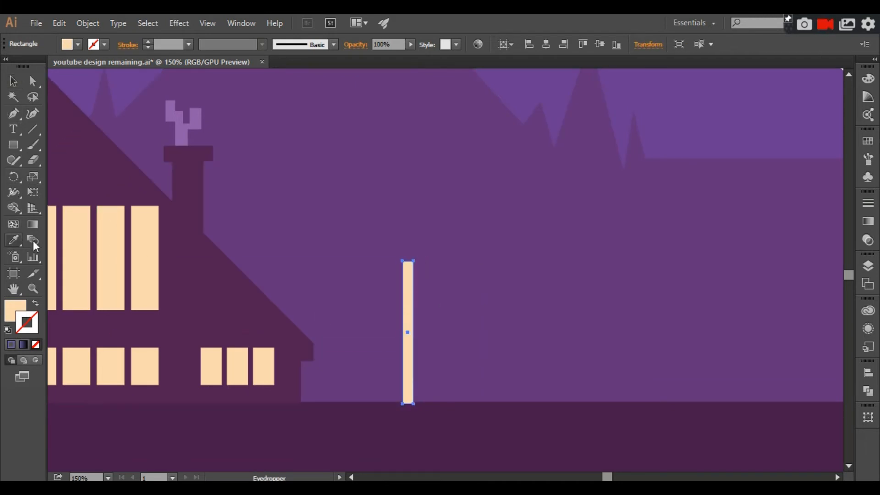
{"action": "left_click", "coordinate": [287, 360]}
{"action": "left_click", "coordinate": [14, 83]}
{"action": "left_click", "coordinate": [391, 296]}
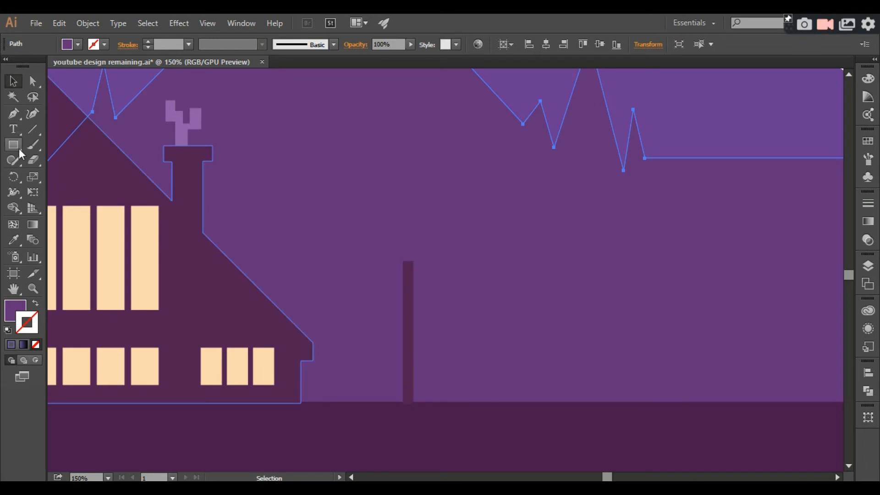
Draw a small circle above the lamp post with the Ellipse tool and fill it with the windows' peach colour.
{"action": "left_click_drag", "start_coordinate": [13, 145], "coordinate": [50, 175]}
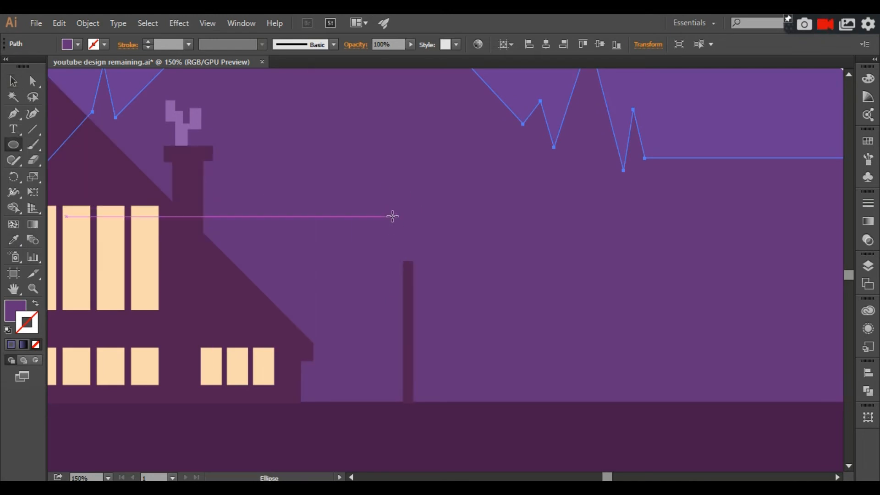
{"action": "left_click_drag", "start_coordinate": [393, 216], "coordinate": [414, 239]}
{"action": "key", "text": "v"}
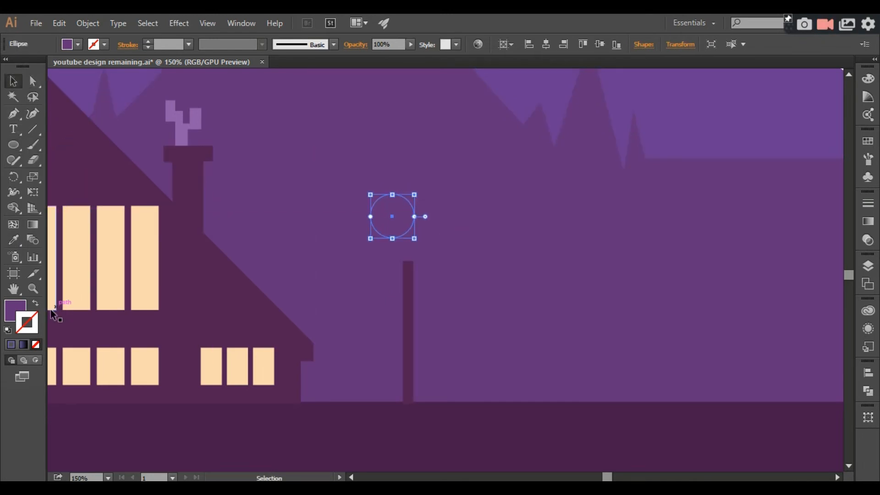
{"action": "left_click", "coordinate": [14, 240]}
{"action": "left_click", "coordinate": [102, 232]}
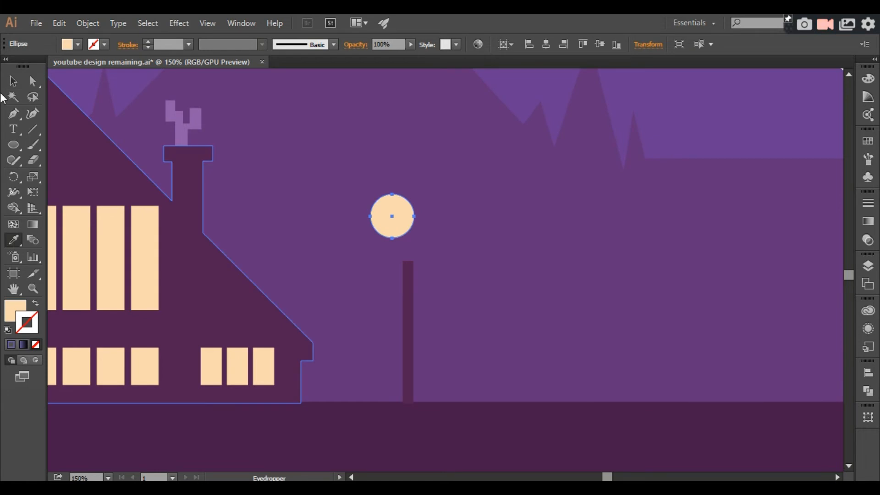
Give the lamp circle a black 4 pt stroke, move it onto the top of the post and deselect it.
{"action": "double_click", "coordinate": [36, 331]}
{"action": "key", "text": "ctrl+z"}
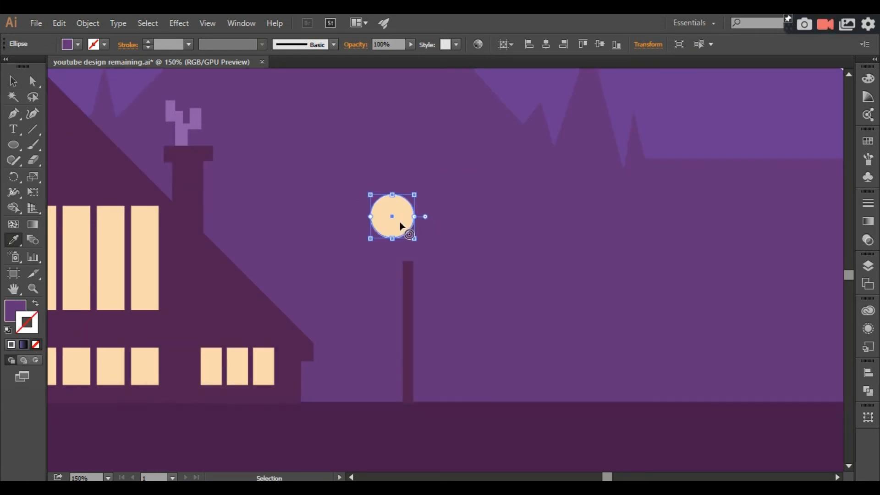
{"action": "left_click", "coordinate": [13, 81]}
{"action": "double_click", "coordinate": [36, 323]}
{"action": "left_click", "coordinate": [294, 397]}
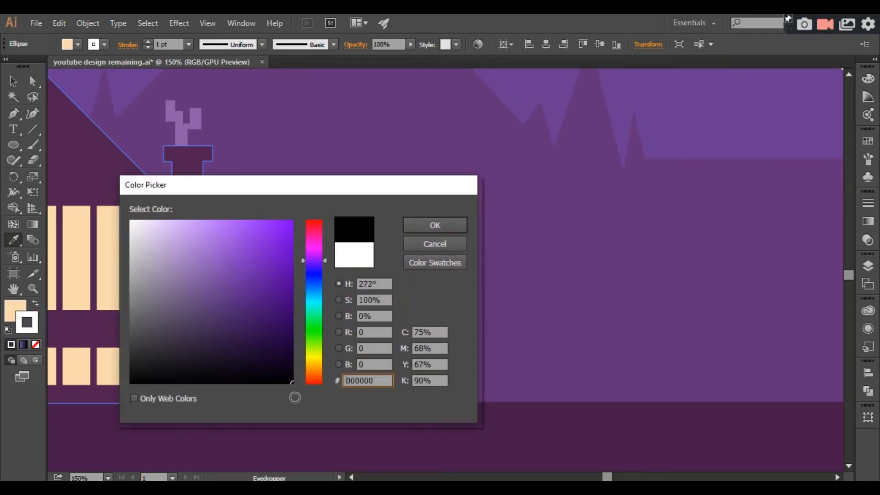
{"action": "left_click", "coordinate": [433, 224]}
{"action": "key", "text": "v"}
{"action": "left_click", "coordinate": [148, 42]}
{"action": "left_click", "coordinate": [148, 42]}
{"action": "left_click", "coordinate": [148, 41]}
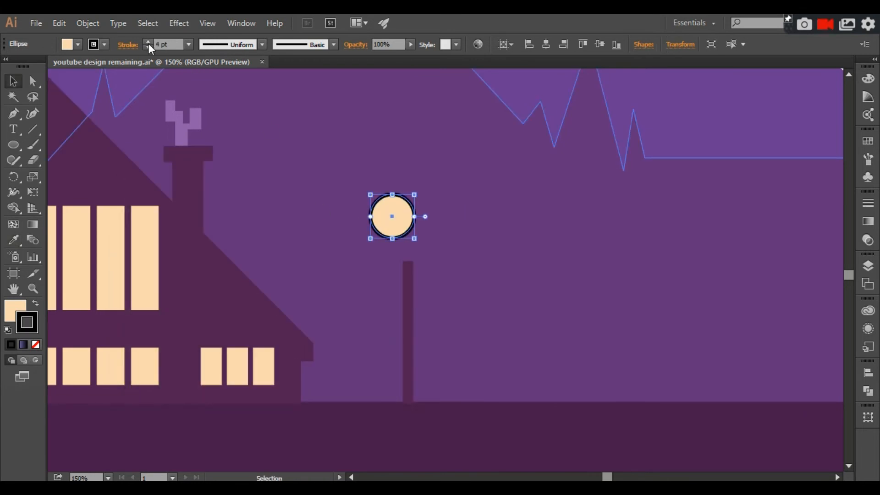
{"action": "mouse_move", "coordinate": [417, 226]}
{"action": "left_mouse_down"}
{"action": "mouse_move", "coordinate": [432, 236]}
{"action": "mouse_move", "coordinate": [430, 247]}
{"action": "left_mouse_up"}
{"action": "left_click", "coordinate": [444, 247]}
Examine the whole landscape and the mountains' right end for shapes still missing or extending beyond the artboard.
{"action": "key", "text": "ctrl+minus"}
{"action": "key", "text": "ctrl+minus"}
{"action": "key", "text": "ctrl+minus"}
{"action": "key", "text": "ctrl+minus"}
{"action": "left_click", "coordinate": [616, 216]}
{"action": "key", "text": "ctrl+plus"}
{"action": "key", "text": "ctrl+plus"}
{"action": "key", "text": "ctrl+plus"}
{"action": "key", "text": "ctrl+plus"}
{"action": "key", "text": "ctrl+plus"}
{"action": "key", "text": "ctrl+minus"}
{"action": "key", "text": "ctrl+minus"}
{"action": "key", "text": "ctrl+minus"}
{"action": "key", "text": "ctrl+minus"}
{"action": "key", "text": "ctrl+minus"}
{"action": "key", "text": "ctrl+minus"}
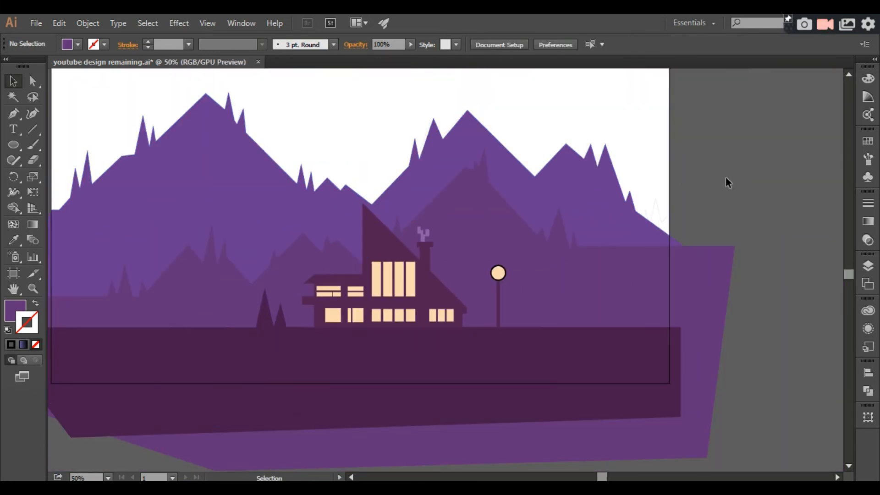
{"action": "key", "text": "ctrl+minus"}
{"action": "key", "text": "k"}
{"action": "key", "text": "ctrl+plus"}
{"action": "key", "text": "v"}
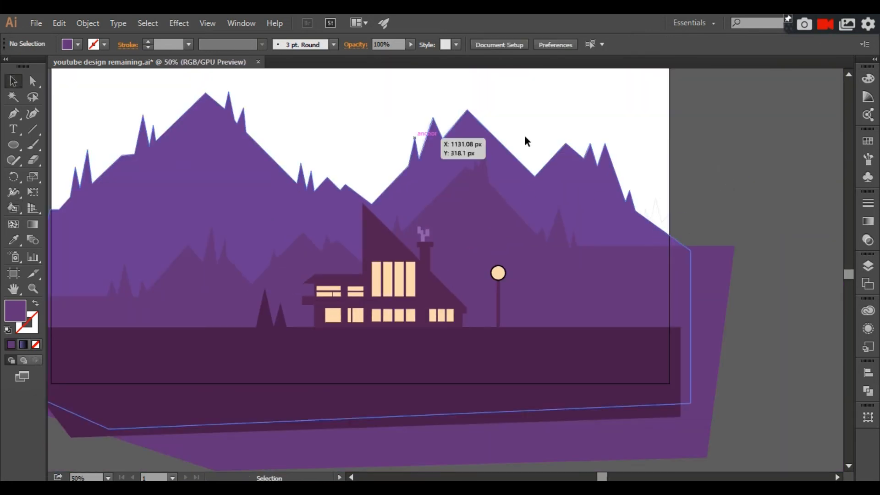
{"action": "key", "text": "ctrl+minus"}
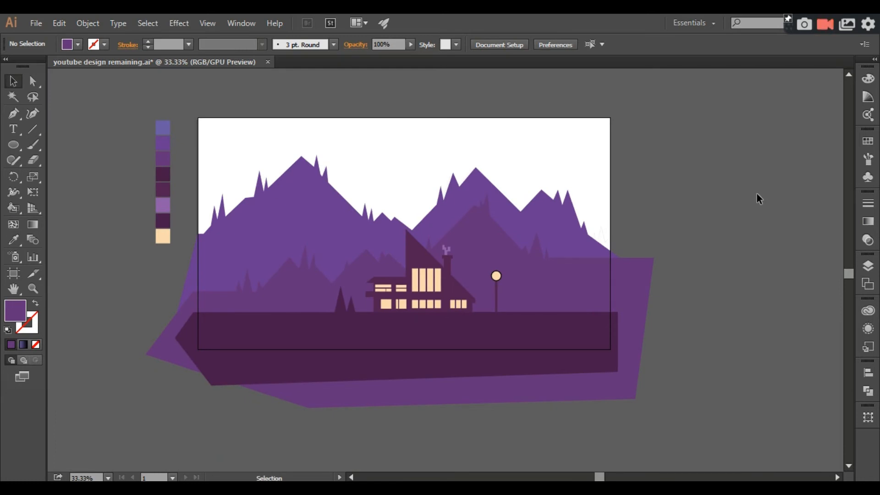
{"action": "key", "text": "ctrl+plus"}
{"action": "key", "text": "ctrl+plus"}
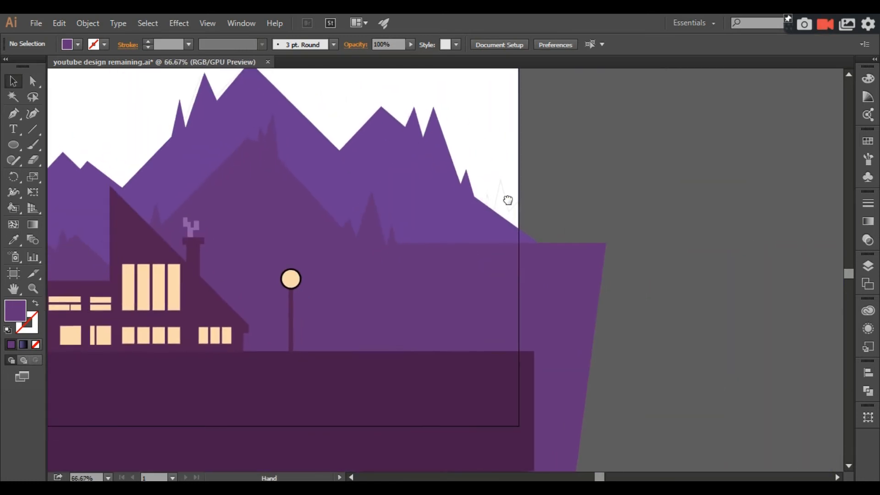
Remove all parts of the selected artwork that extend outside the artboard frame with the Shape Builder tool.
{"action": "left_click", "coordinate": [464, 235]}
{"action": "left_click", "coordinate": [37, 319]}
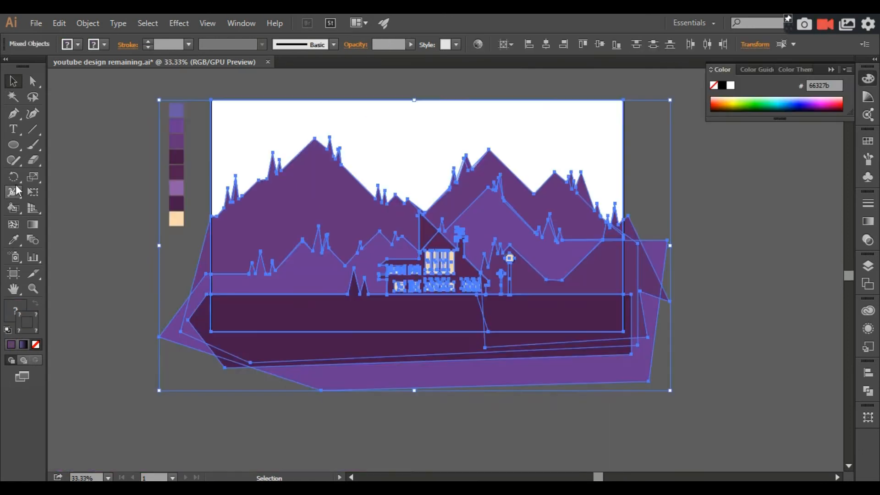
{"action": "left_click", "coordinate": [16, 210]}
{"action": "left_click_drag", "start_coordinate": [219, 340], "coordinate": [466, 401]}
{"action": "left_click_drag", "start_coordinate": [534, 337], "coordinate": [490, 359]}
{"action": "mouse_move", "coordinate": [618, 333]}
{"action": "left_mouse_down"}
{"action": "mouse_move", "coordinate": [643, 328]}
{"action": "mouse_move", "coordinate": [628, 335]}
{"action": "mouse_move", "coordinate": [636, 267]}
{"action": "left_mouse_up"}
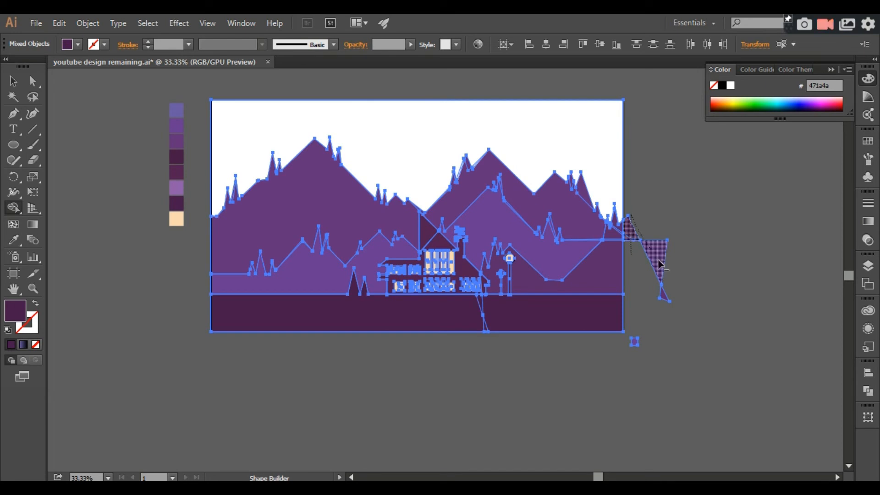
{"action": "key", "text": "ctrl+equal"}
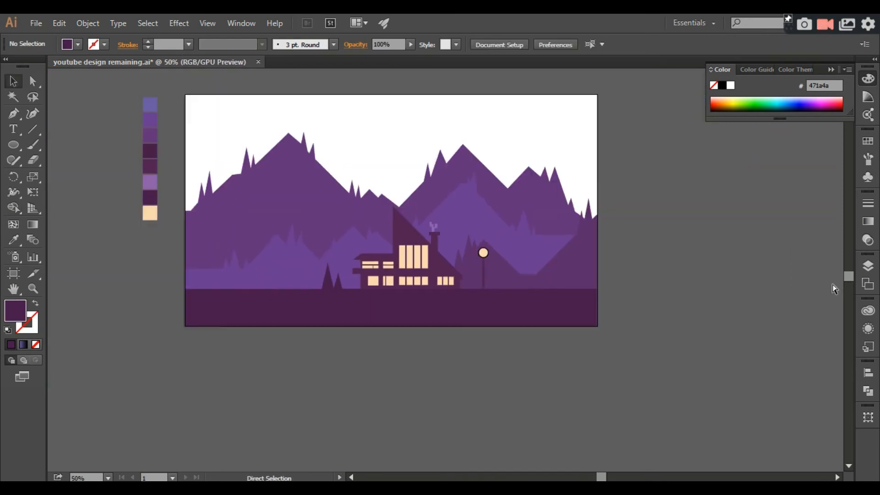
{"action": "left_click_drag", "start_coordinate": [585, 257], "coordinate": [629, 284]}
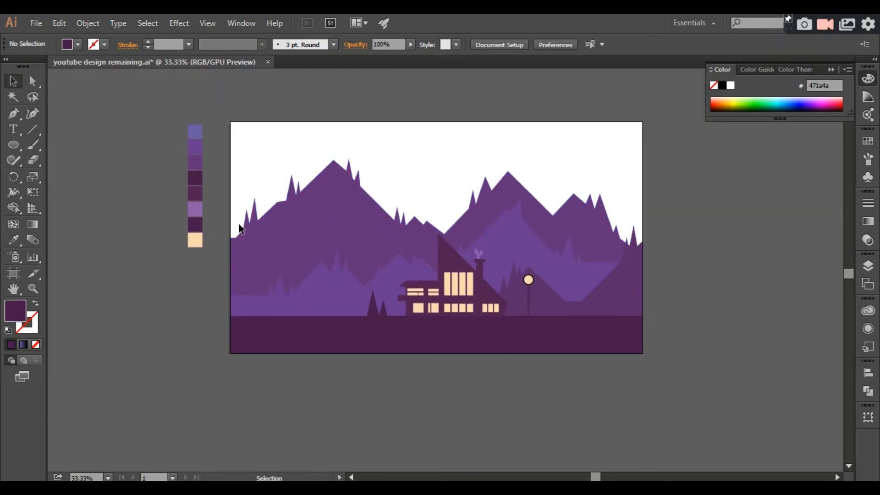
{"action": "left_click", "coordinate": [232, 171]}
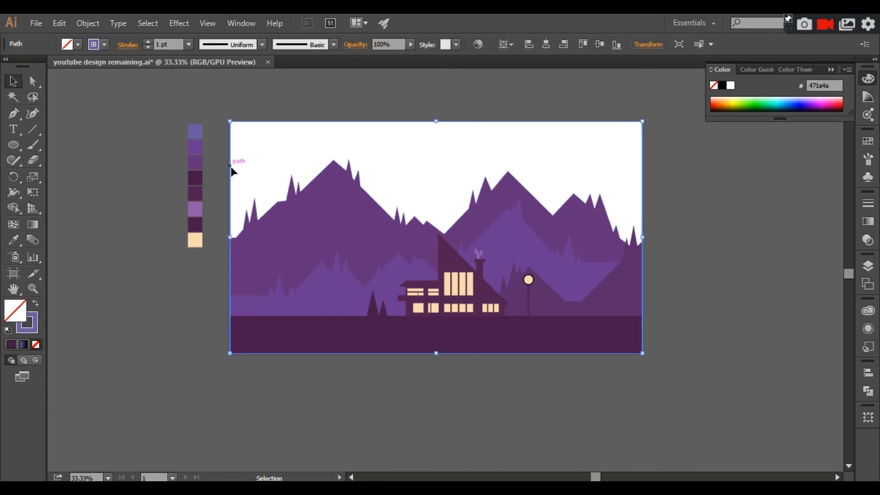
{"action": "left_click_drag", "start_coordinate": [231, 169], "coordinate": [180, 265]}
{"action": "left_click", "coordinate": [38, 306]}
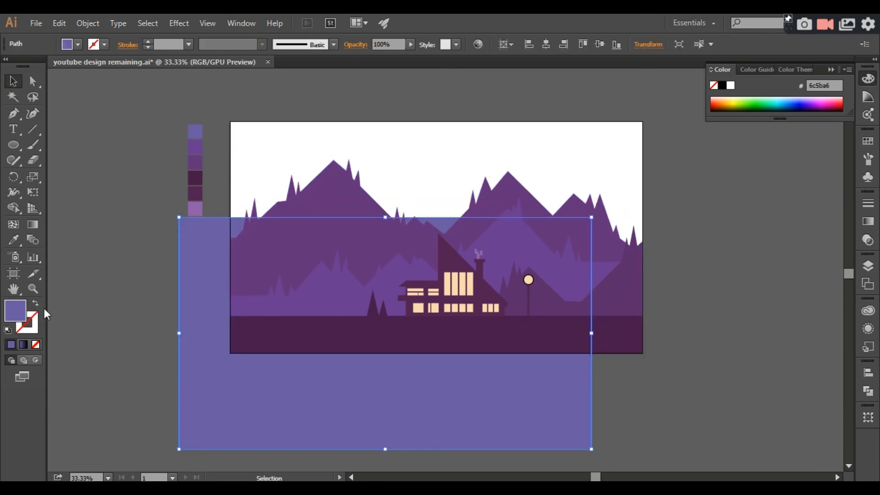
{"action": "key", "text": "ctrl+z"}
{"action": "key", "text": "ctrl+z"}
Swap the artboard frame rectangle's stroke and fill so the sky is filled with blue-violet #6c5ba6, and deselect it.
{"action": "left_click", "coordinate": [35, 304]}
{"action": "left_click", "coordinate": [86, 309]}
{"action": "key", "text": "ctrl+plus"}
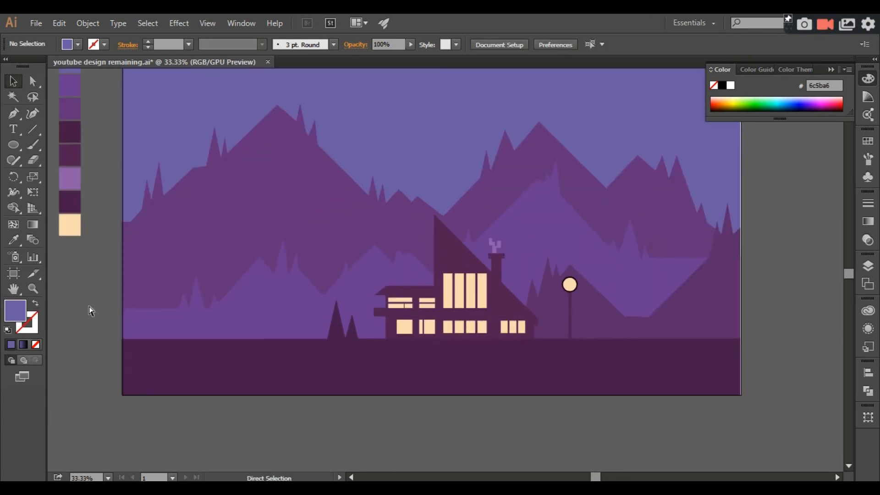
{"action": "key", "text": "ctrl+minus"}
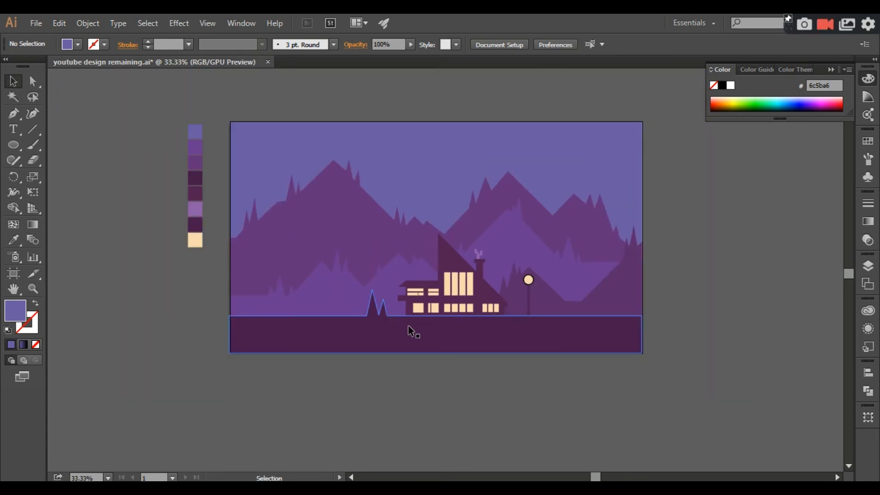
Draw a large circle outside the artboard on the right, fill it with the peach swatch #f9d9b0 and deselect it.
{"action": "left_click_drag", "start_coordinate": [430, 310], "coordinate": [156, 348]}
{"action": "left_click", "coordinate": [13, 145]}
{"action": "left_click_drag", "start_coordinate": [452, 177], "coordinate": [527, 234]}
{"action": "left_click_drag", "start_coordinate": [88, 157], "coordinate": [290, 163]}
{"action": "left_click", "coordinate": [14, 240]}
{"action": "left_click", "coordinate": [122, 285]}
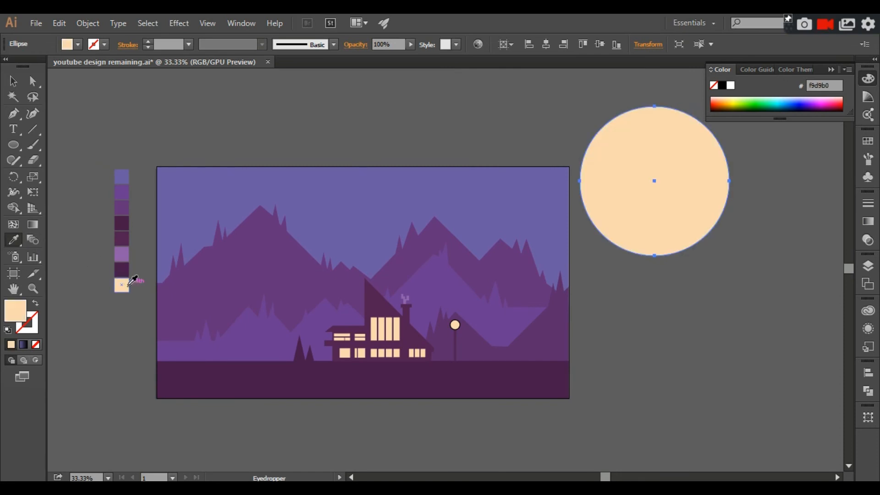
{"action": "key", "text": "v"}
{"action": "left_click", "coordinate": [214, 109]}
Duplicate the large peach circle up and to the right so the copy overlaps the original, and select both circles.
{"action": "key", "text": "ctrl+minus"}
{"action": "left_click_drag", "start_coordinate": [508, 219], "coordinate": [306, 272]}
{"action": "left_click", "coordinate": [413, 256]}
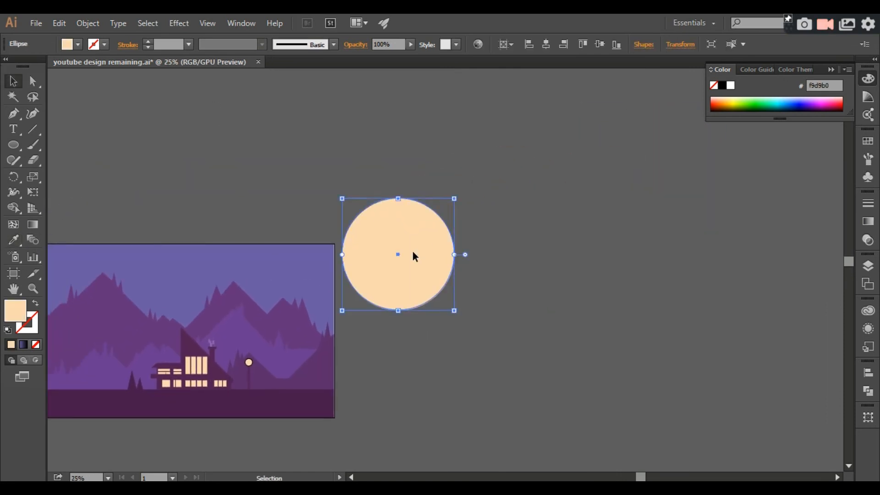
{"action": "left_click_drag", "start_coordinate": [412, 255], "coordinate": [436, 236]}
{"action": "left_click", "coordinate": [394, 266], "text": "shift"}
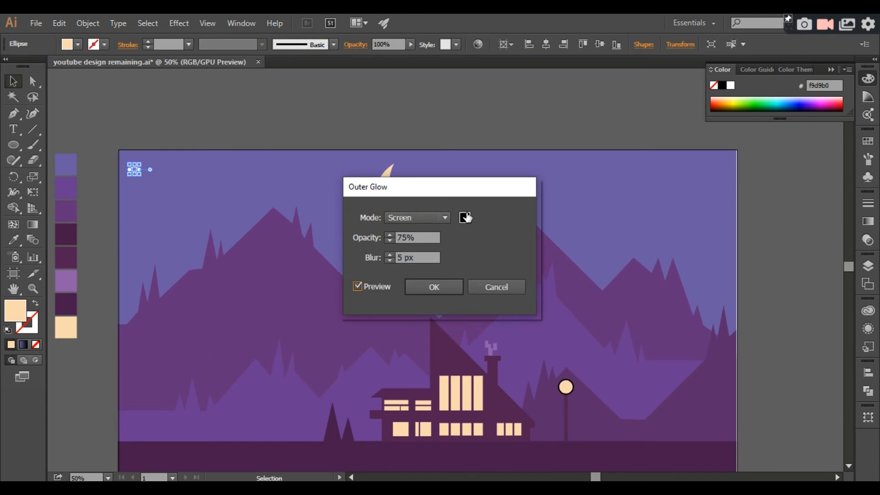
Apply an Outer Glow to the small peach star circle with Screen mode, white #ffffff, 75% opacity and 5 px blur.
{"action": "left_click", "coordinate": [466, 217]}
{"action": "type", "text": "ffffff"}
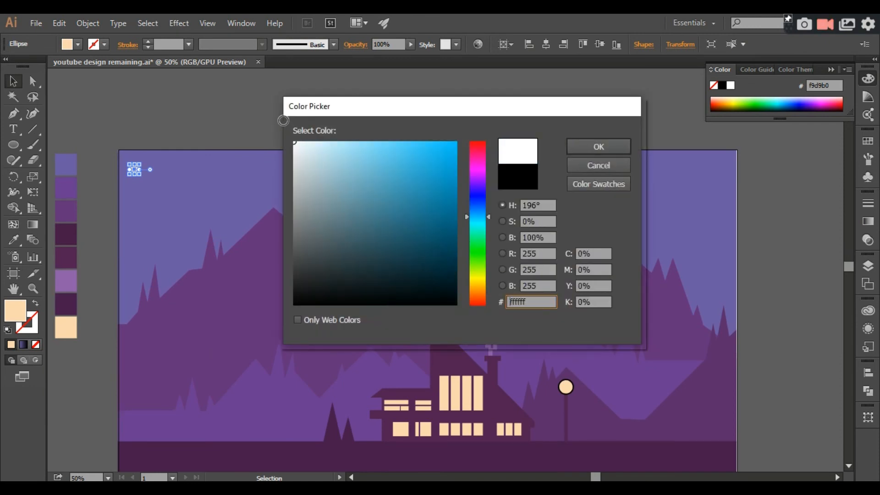
{"action": "key", "text": "Return"}
{"action": "left_click", "coordinate": [432, 286]}
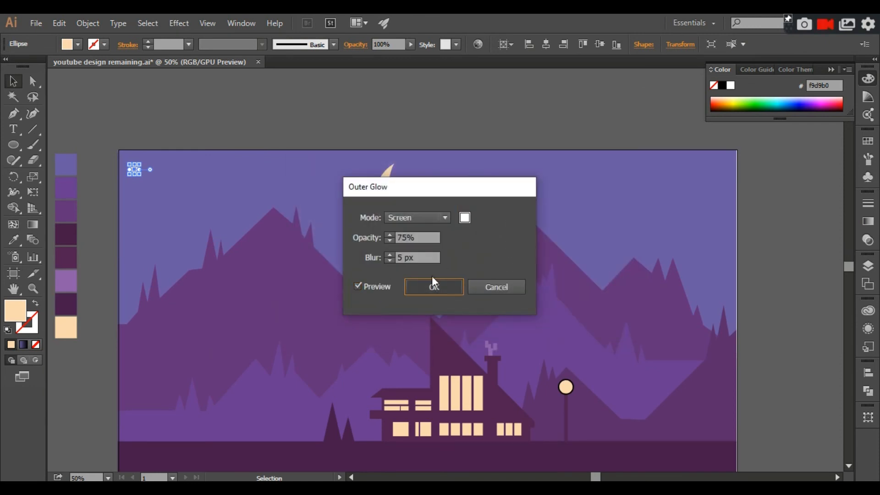
{"action": "left_click", "coordinate": [252, 133]}
Duplicate the small glowing peach star circle and scatter the copies across the sky on both sides of the moon.
{"action": "key", "text": "ctrl+plus"}
{"action": "left_click_drag", "start_coordinate": [478, 163], "coordinate": [638, 156]}
{"action": "left_click", "coordinate": [194, 129]}
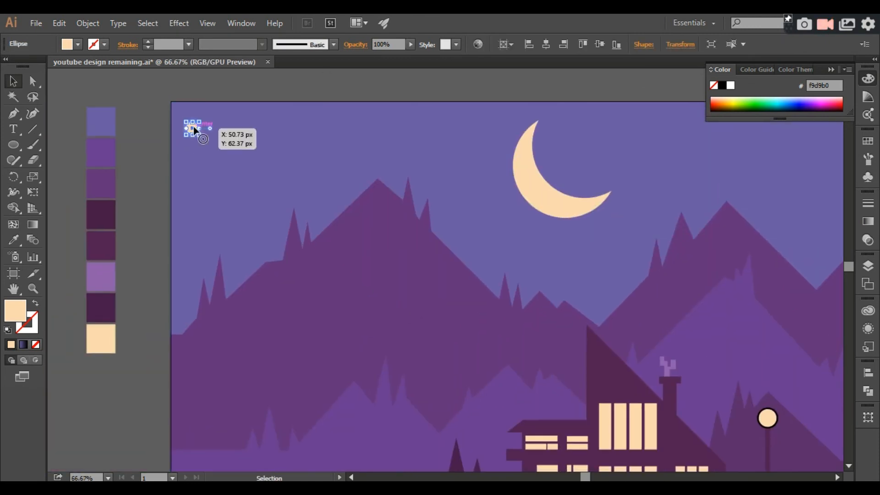
{"action": "left_click", "coordinate": [312, 82]}
{"action": "key", "text": "ctrl+minus"}
{"action": "key", "text": "ctrl+minus"}
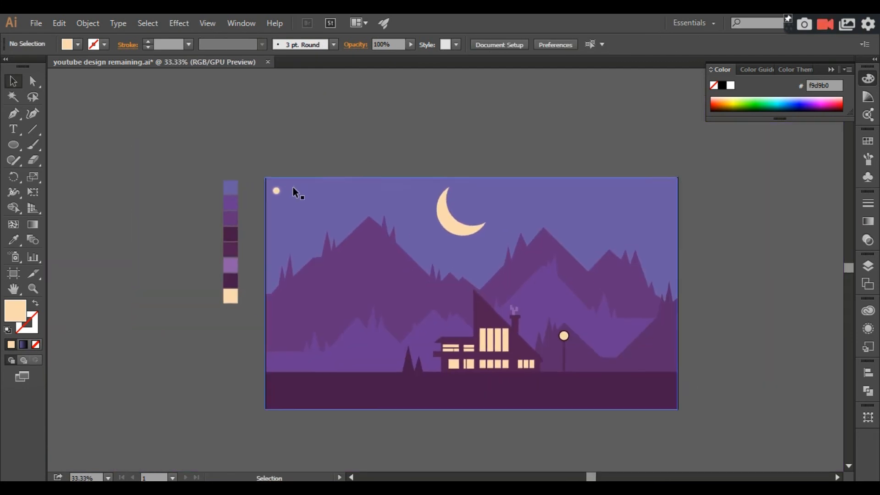
{"action": "left_click", "coordinate": [274, 191]}
{"action": "left_click_drag", "start_coordinate": [274, 190], "coordinate": [287, 233]}
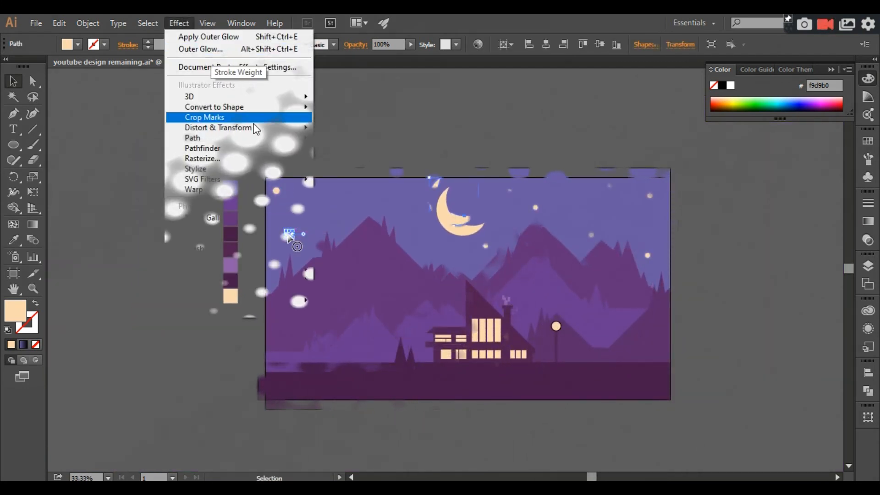
Apply an Outer Glow to the crescent moon with Screen mode, 75% opacity and 5 px blur, and deselect it.
{"action": "mouse_move", "coordinate": [204, 169]}
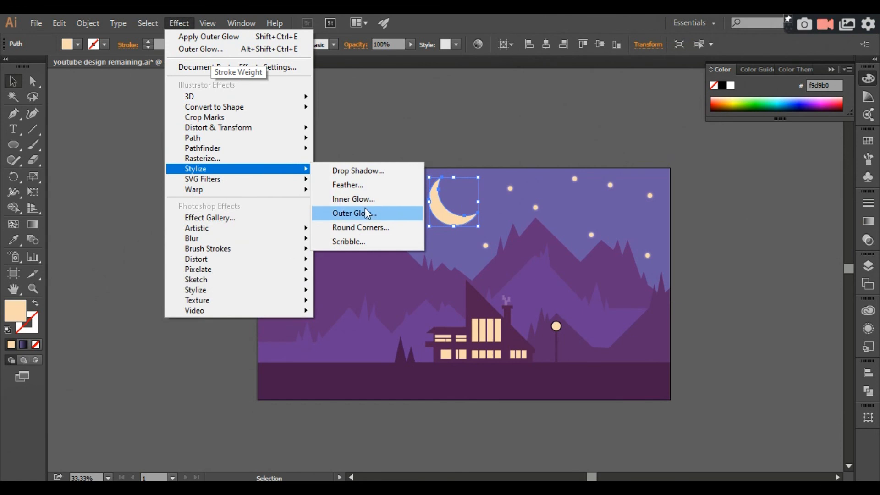
{"action": "left_click", "coordinate": [353, 212]}
{"action": "left_click", "coordinate": [357, 287]}
{"action": "left_click_drag", "start_coordinate": [398, 194], "coordinate": [384, 268]}
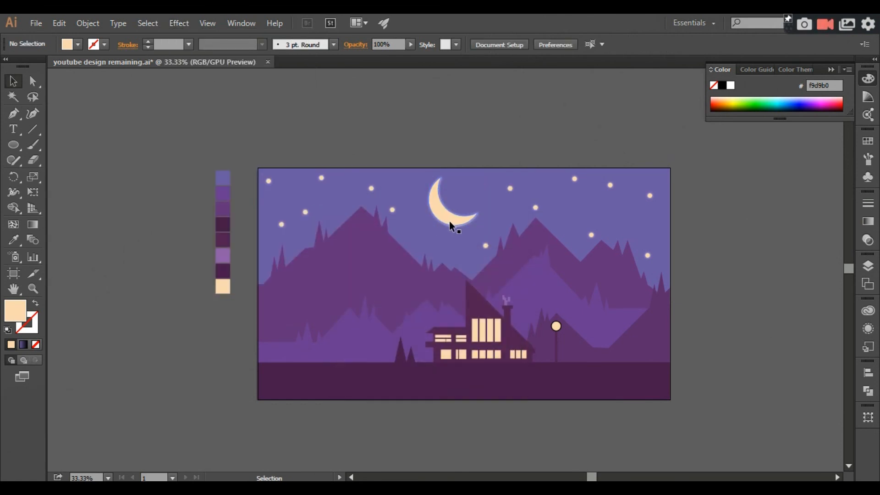
{"action": "key", "text": "ctrl+equal"}
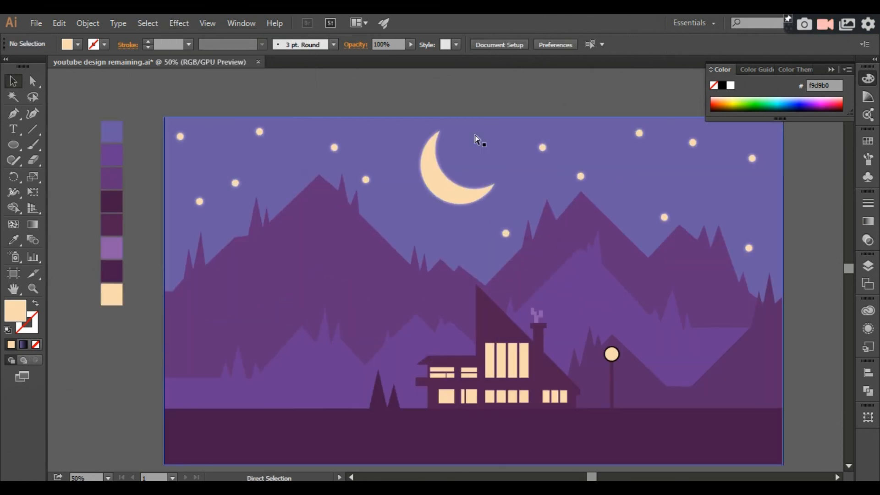
{"action": "key", "text": "ctrl+minus"}
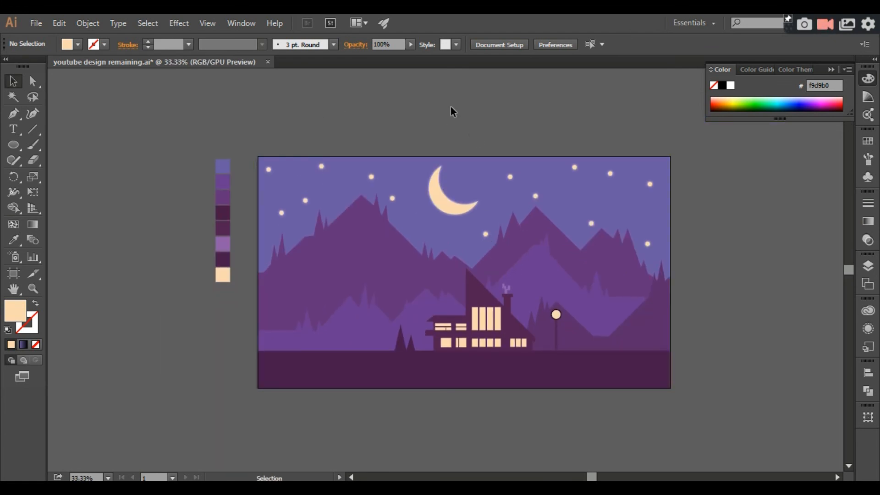
{"action": "key", "text": "ctrl+equal"}
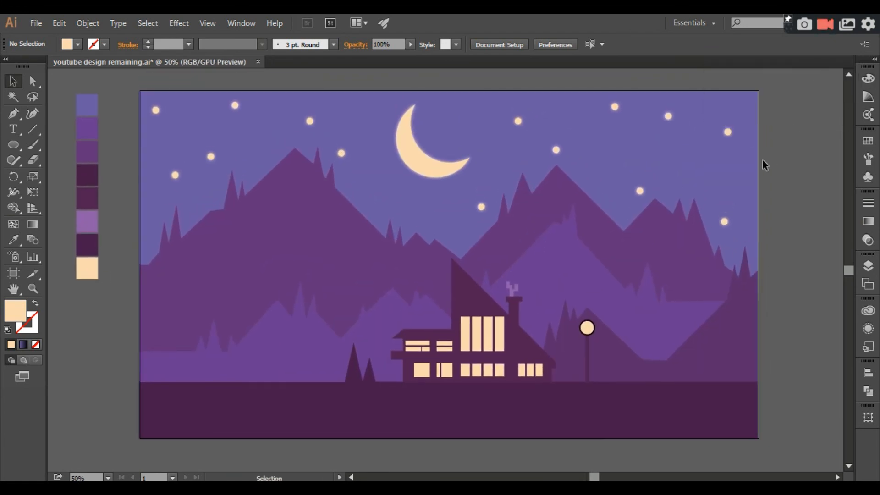
{"action": "left_click", "coordinate": [752, 170]}
{"action": "left_click", "coordinate": [777, 166]}
{"action": "key", "text": "ctrl+minus"}
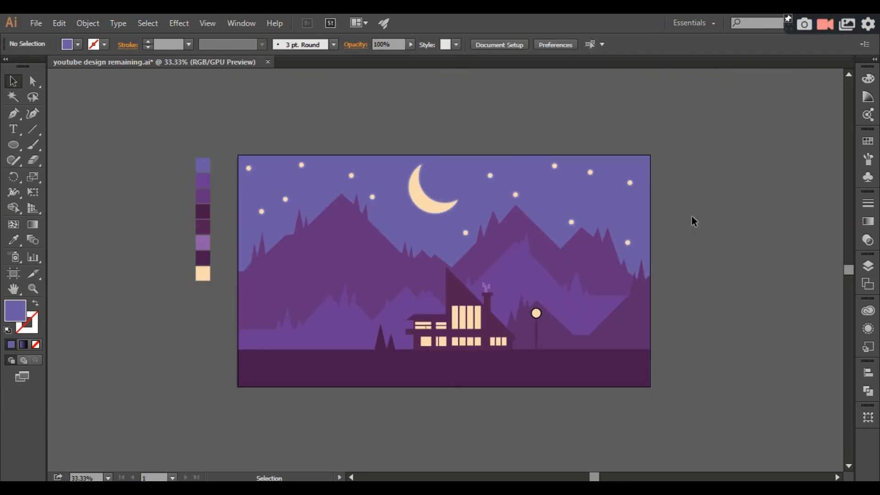